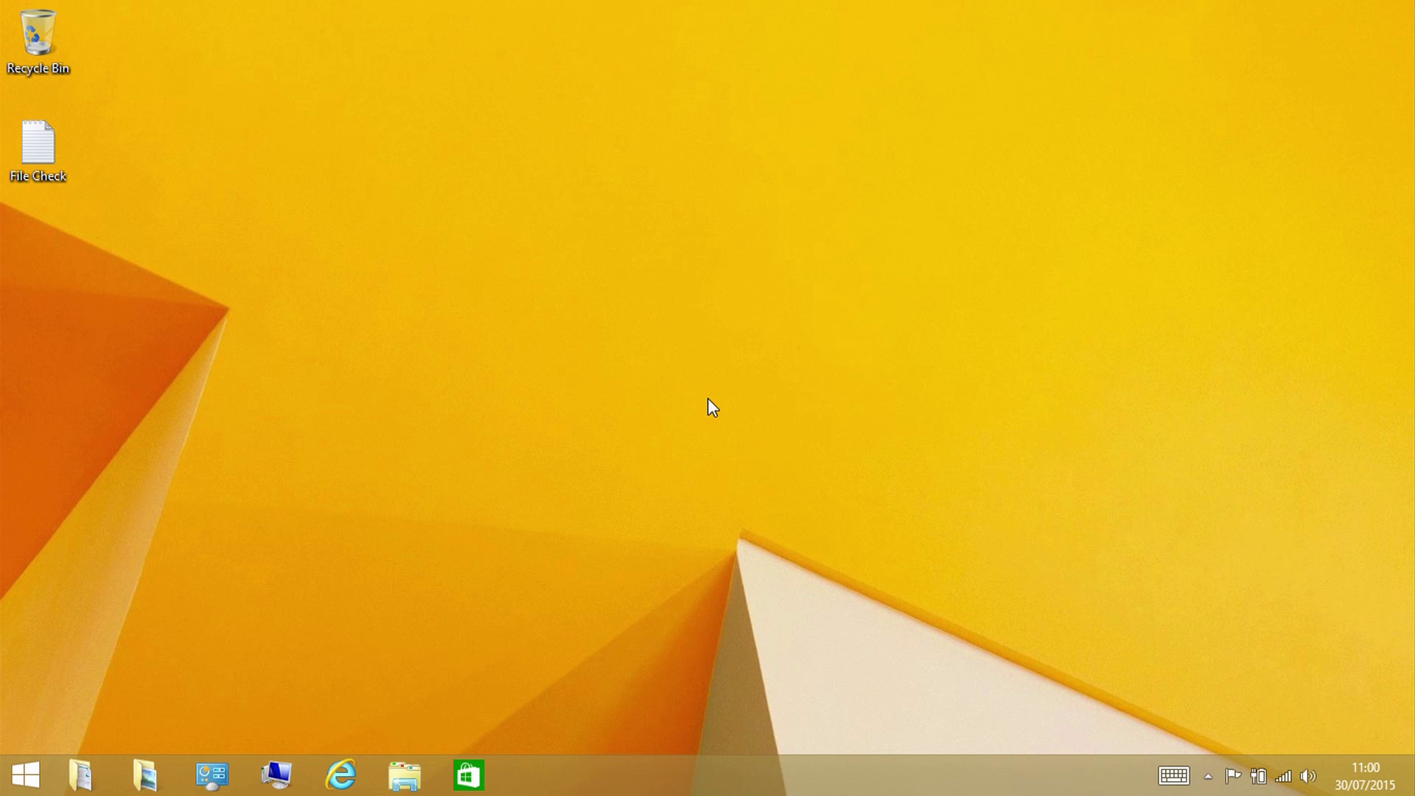
- Mute the speaker volume; the Windows Help and Support window opens along the way
key("F1")
key("XF86AudioMute")
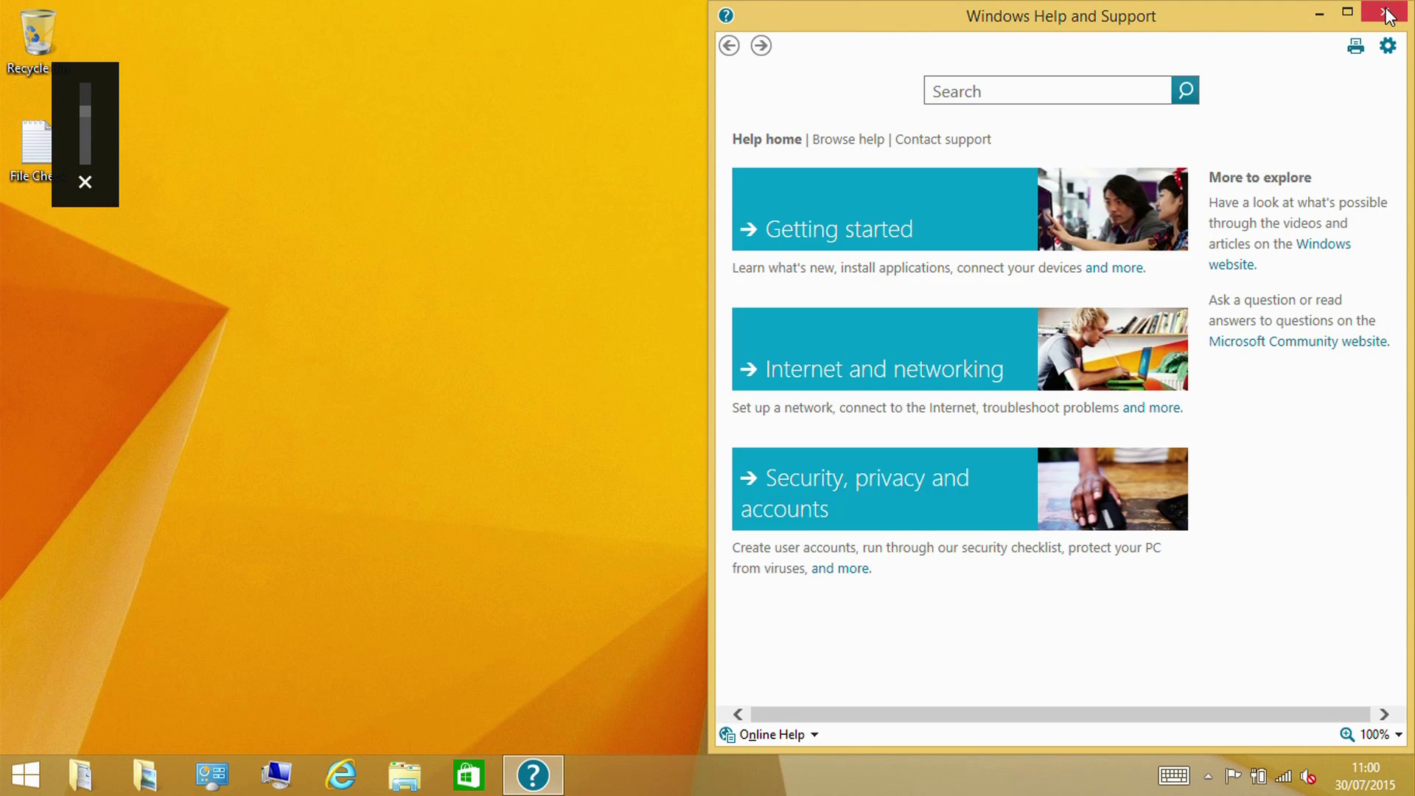
- Close Help and Support, open Local Disk (C:) and look inside Program Files
left_click(1385, 12)
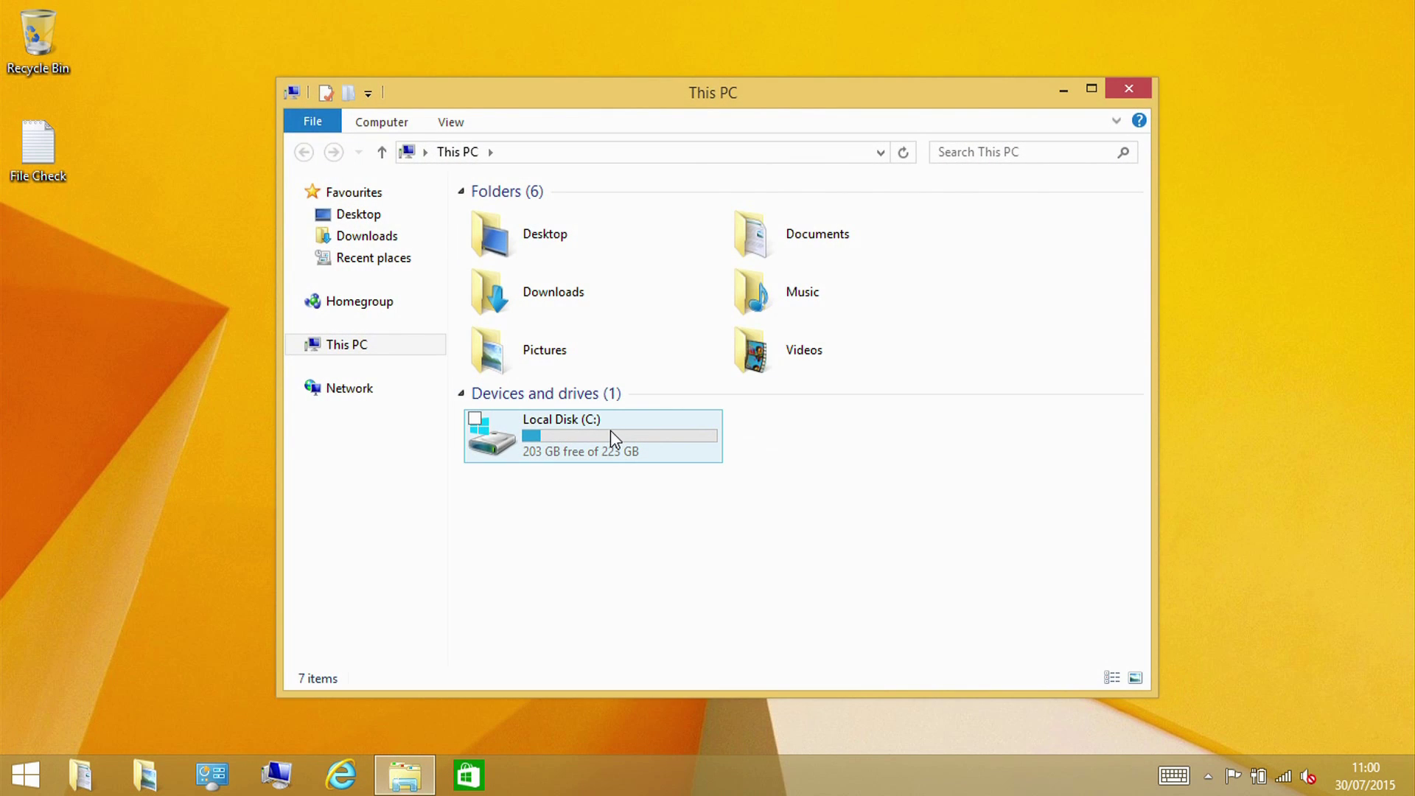
double_click(560, 427)
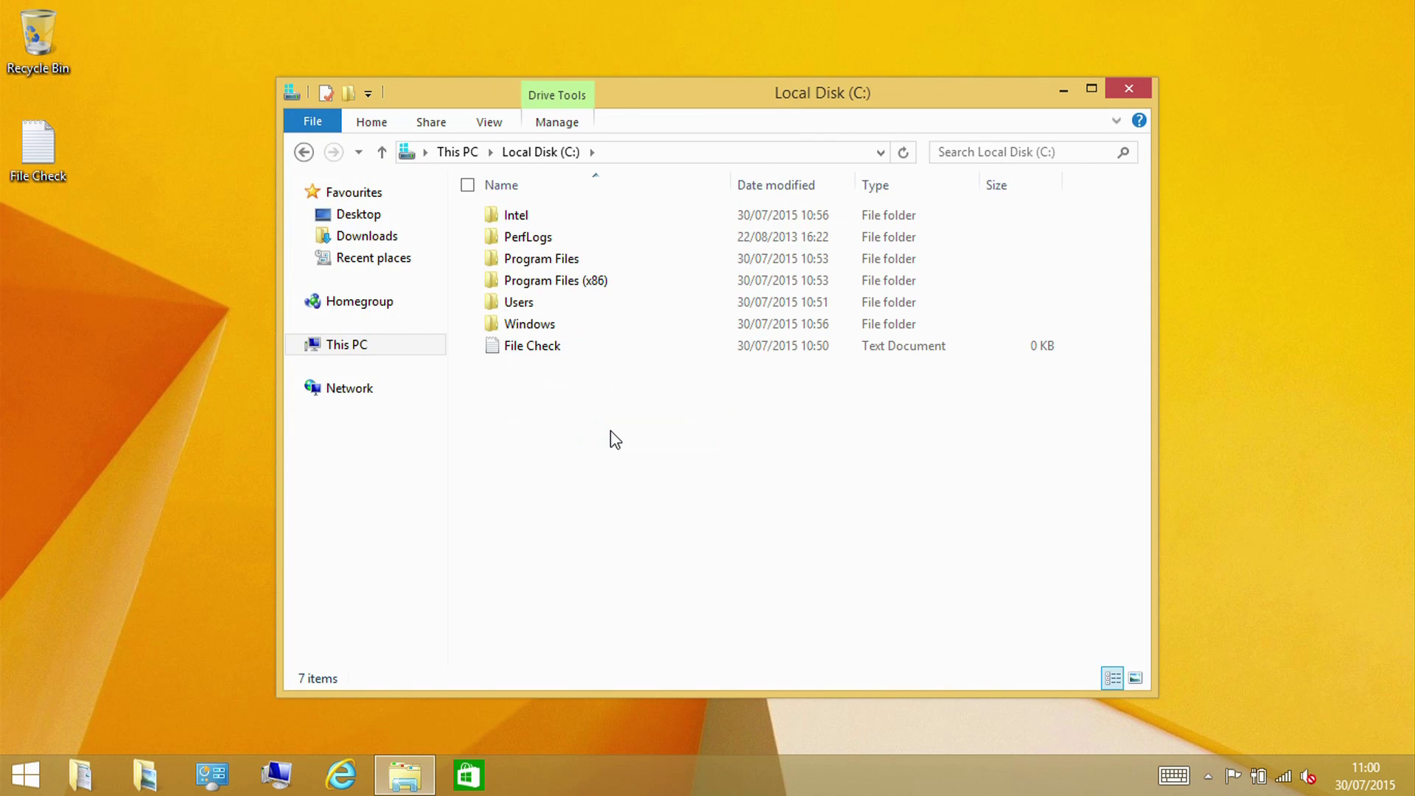
key("Down")
key("Down")
key("Down")
key("Down")
key("Down")
key("Down")
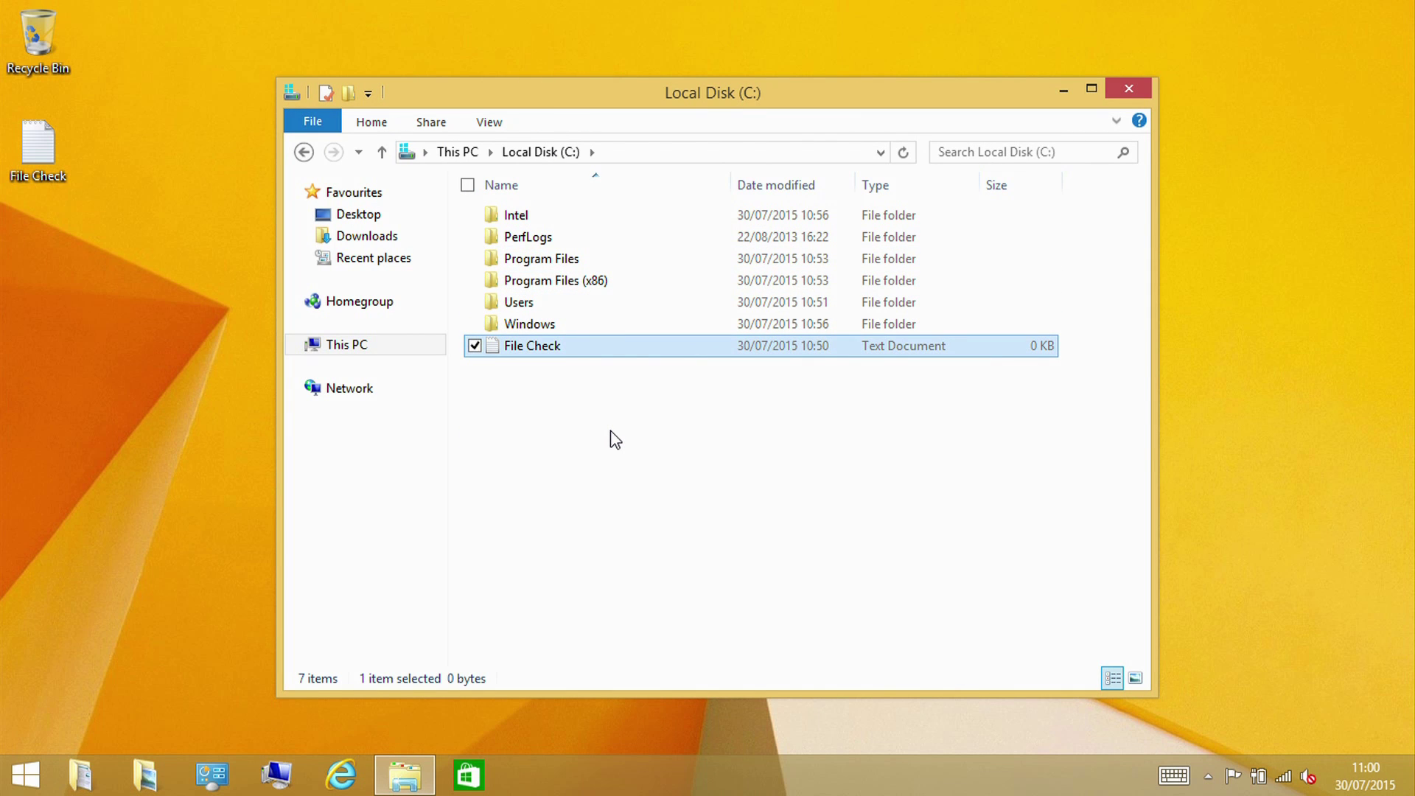
key("Up")
key("Up")
key("Up")
key("Up")
key("Return")
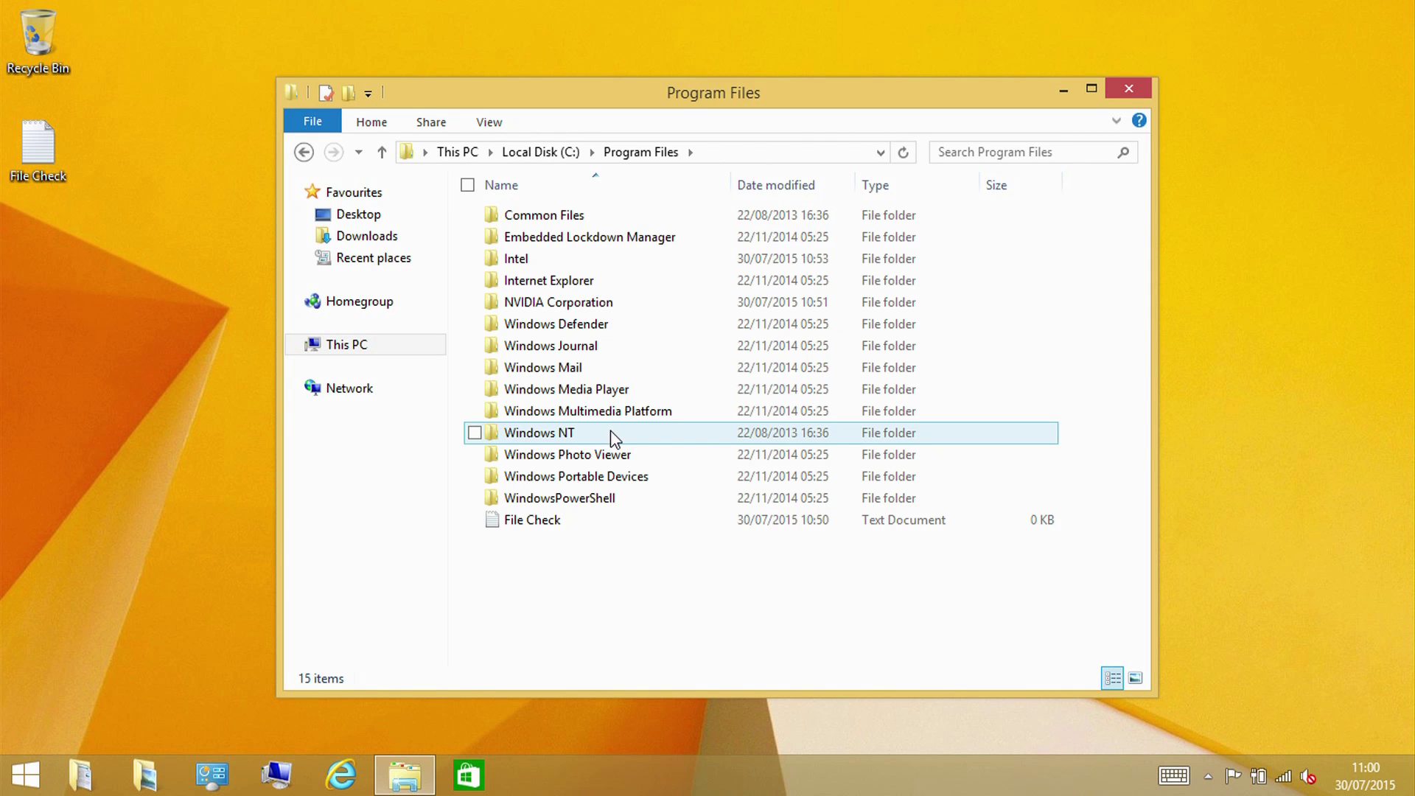
- Browse the Users folder, then open Windows and select the File Check document
key("BackSpace")
key("Down")
key("Down")
key("Return")
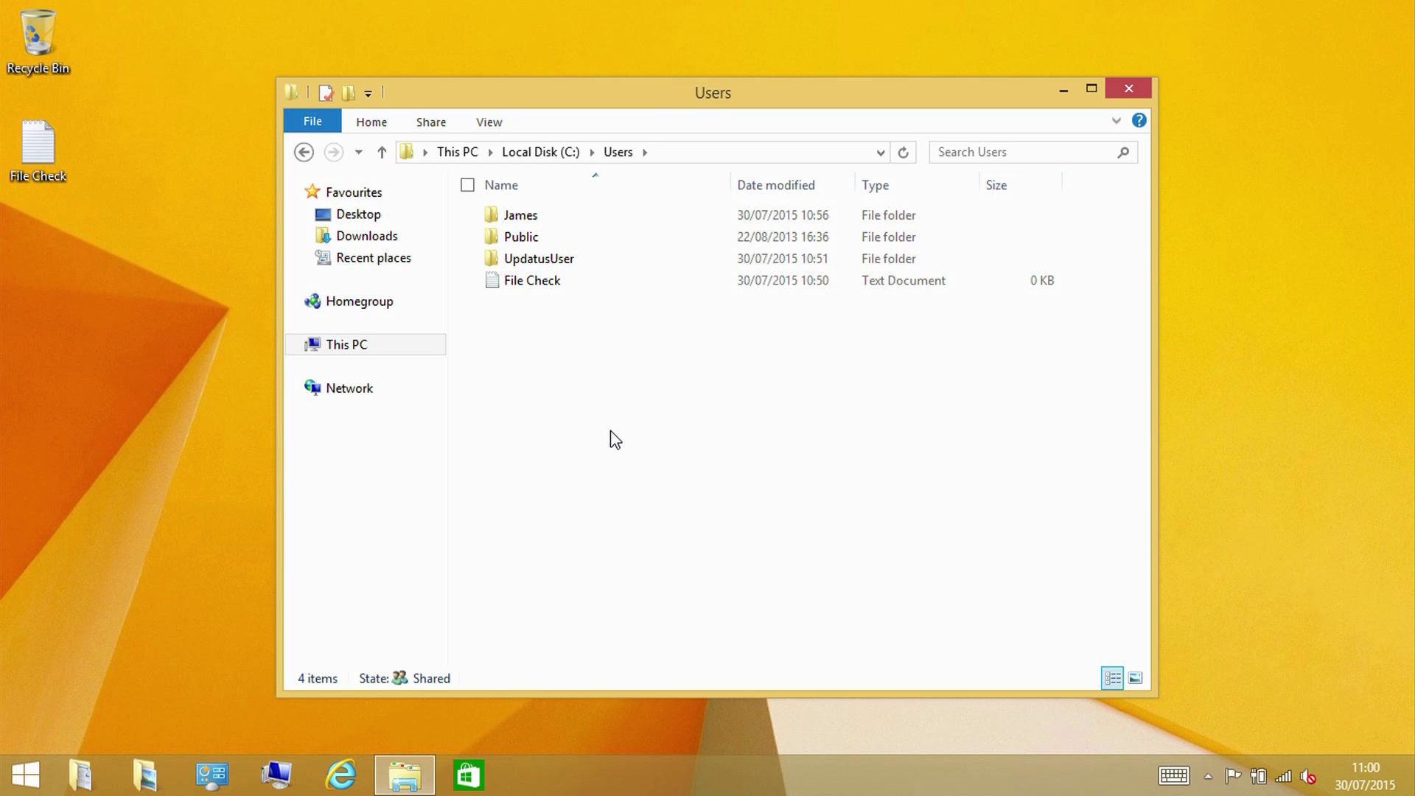
key("BackSpace")
key("Down")
key("Return")
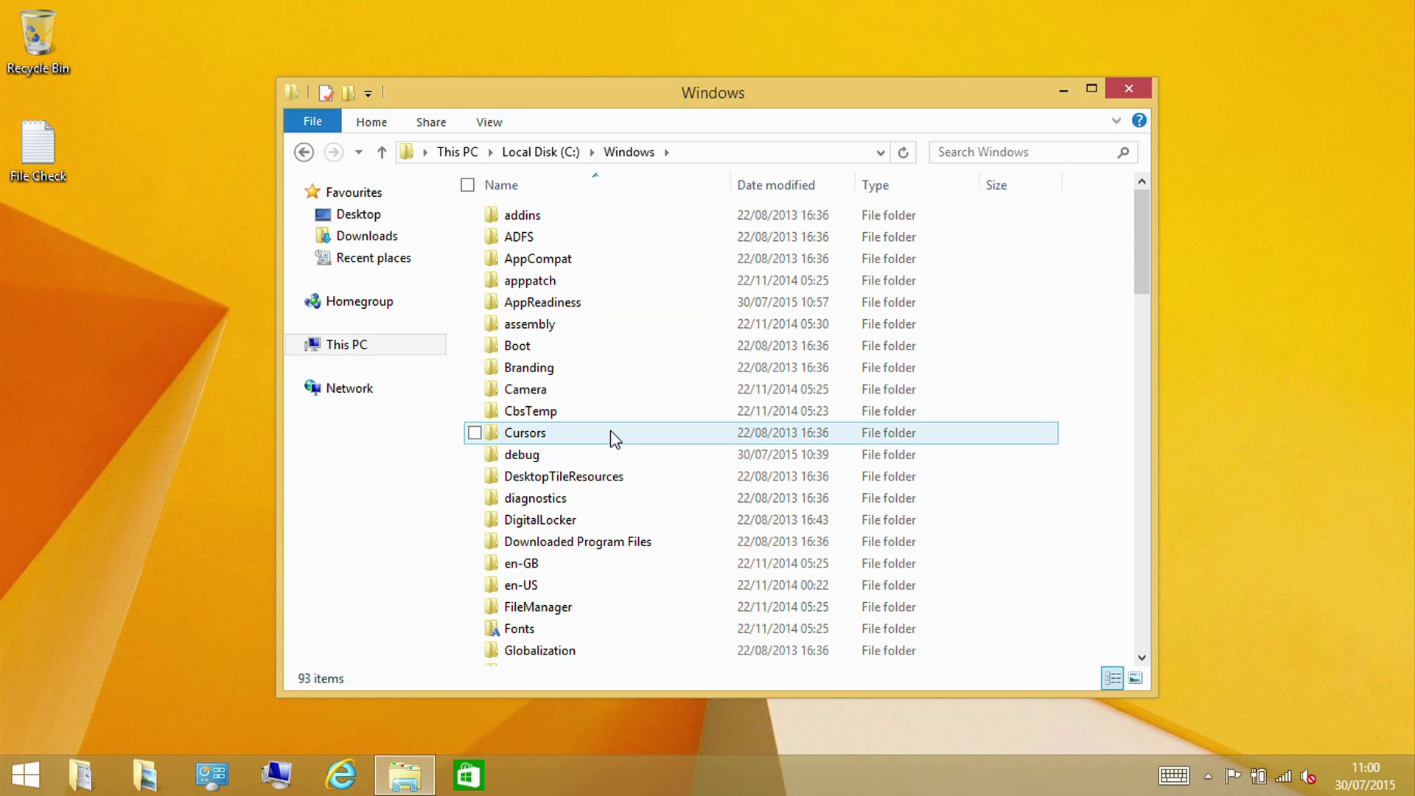
key("f")
key("f")
key("f")
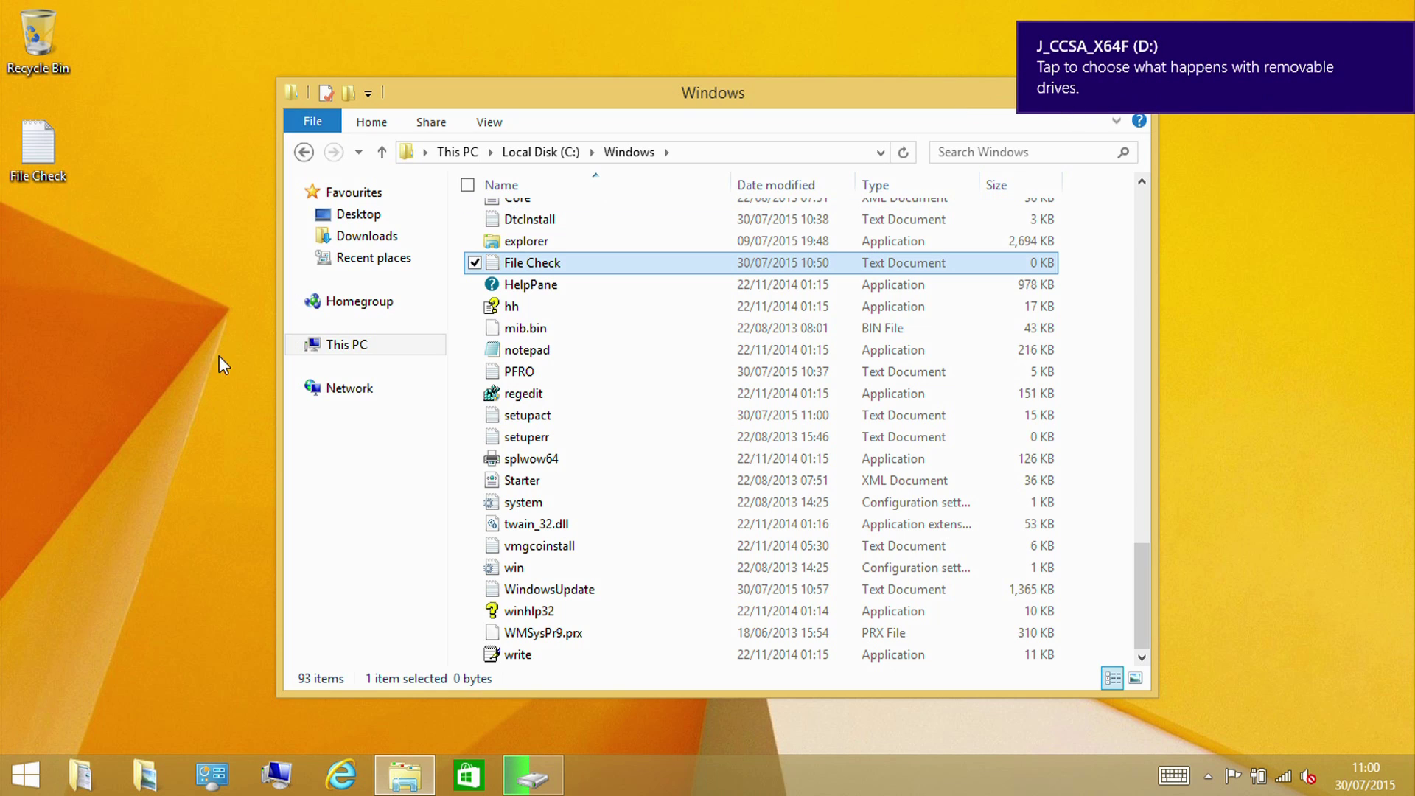
- Run setup from the D: installation drive, approve User Account Control, and close File Explorer
left_click(297, 345)
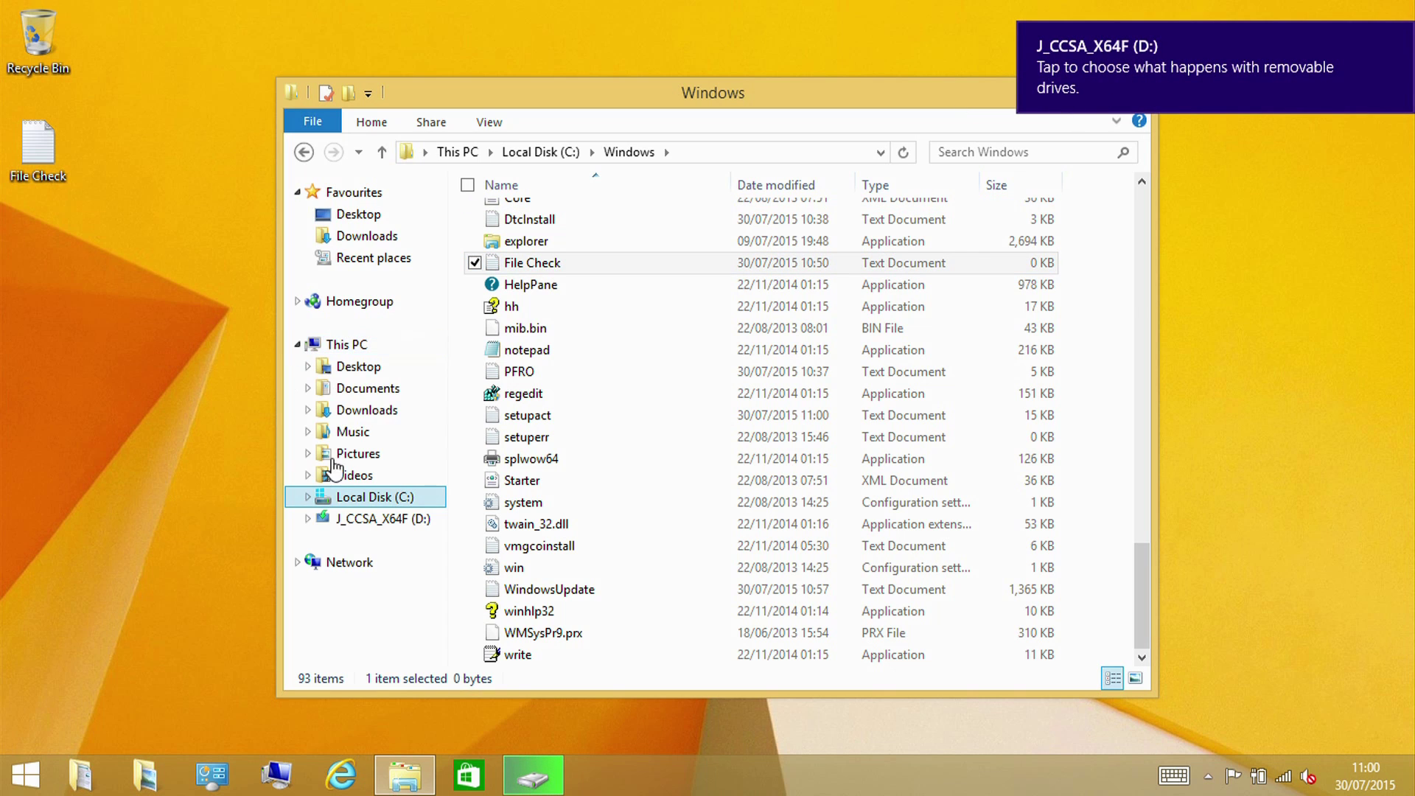
left_click(380, 520)
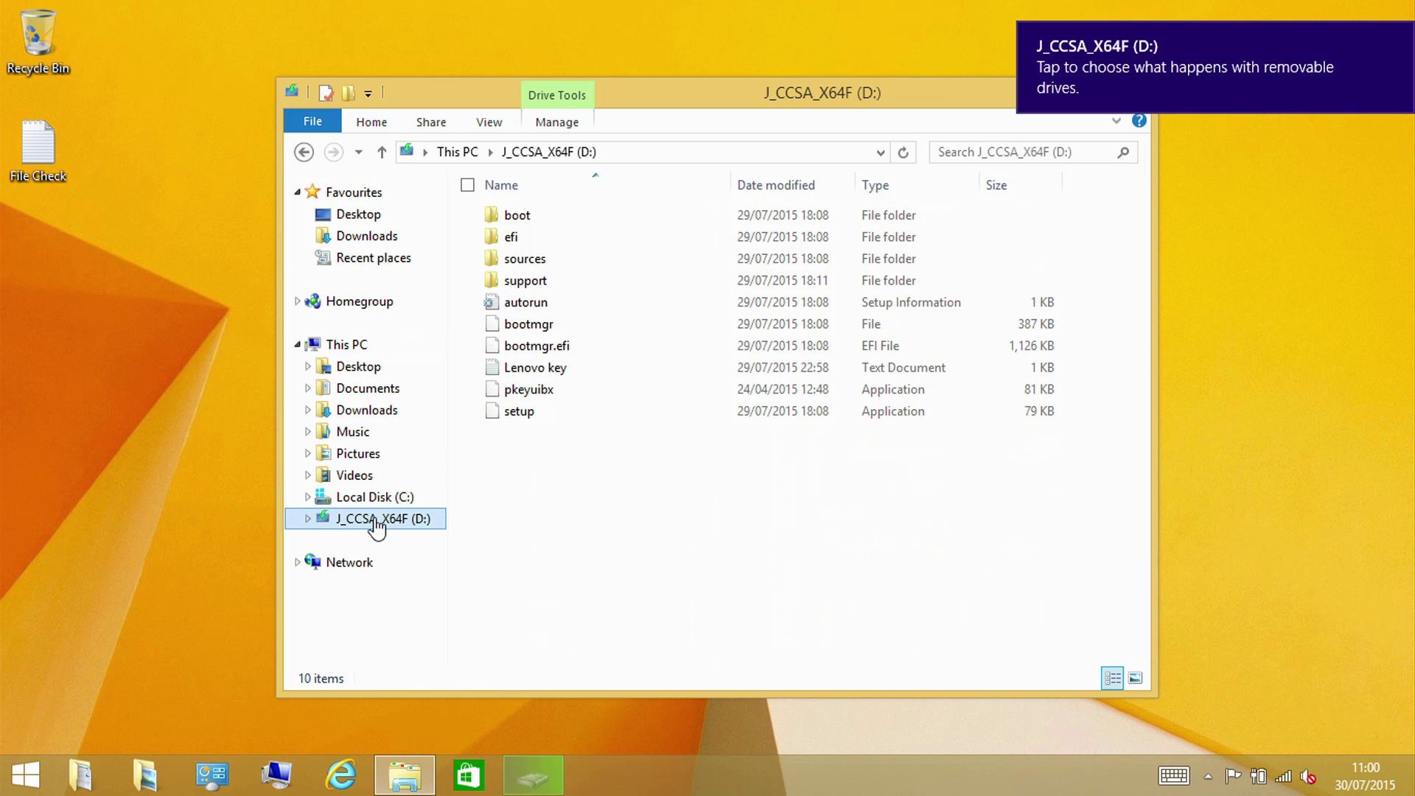
double_click(526, 410)
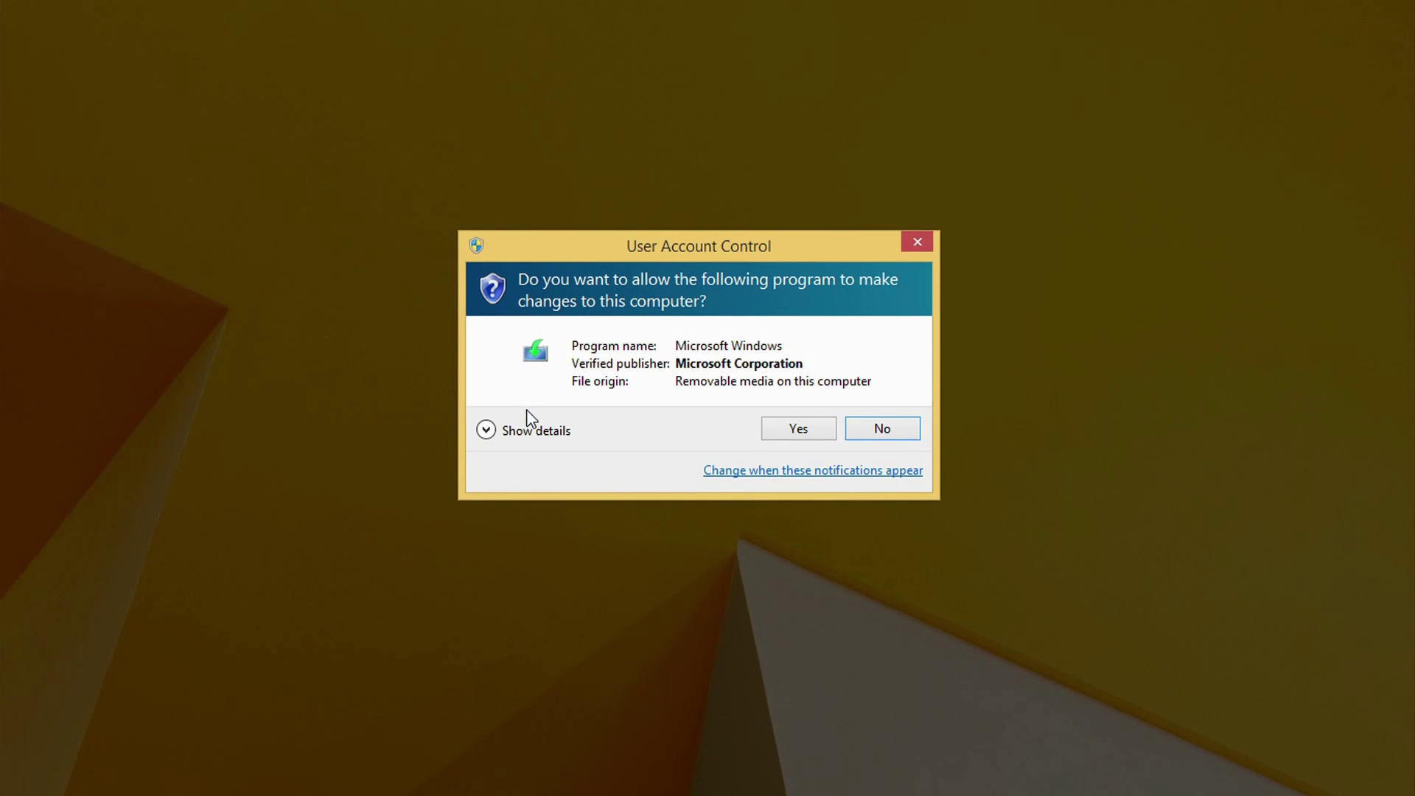
left_click(812, 435)
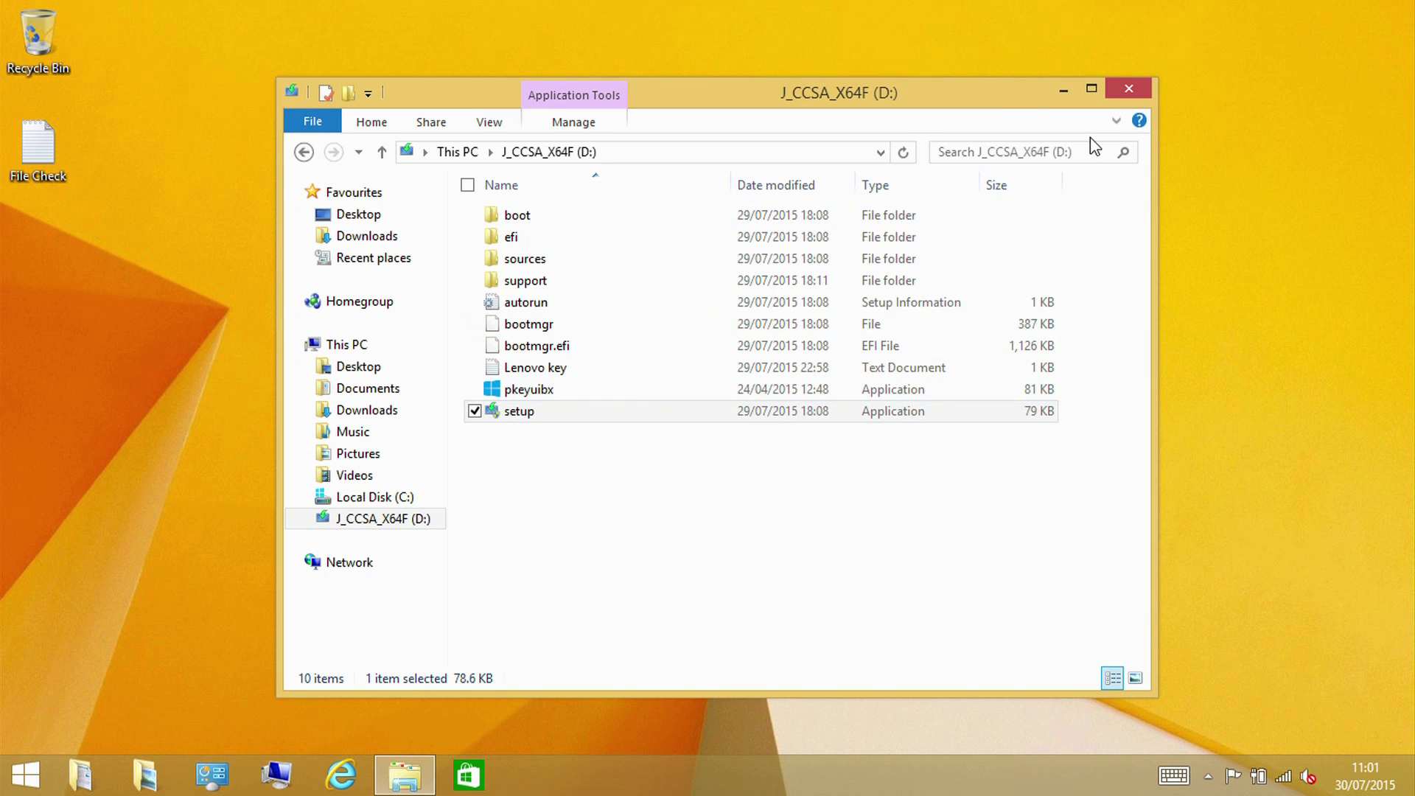
left_click(1127, 97)
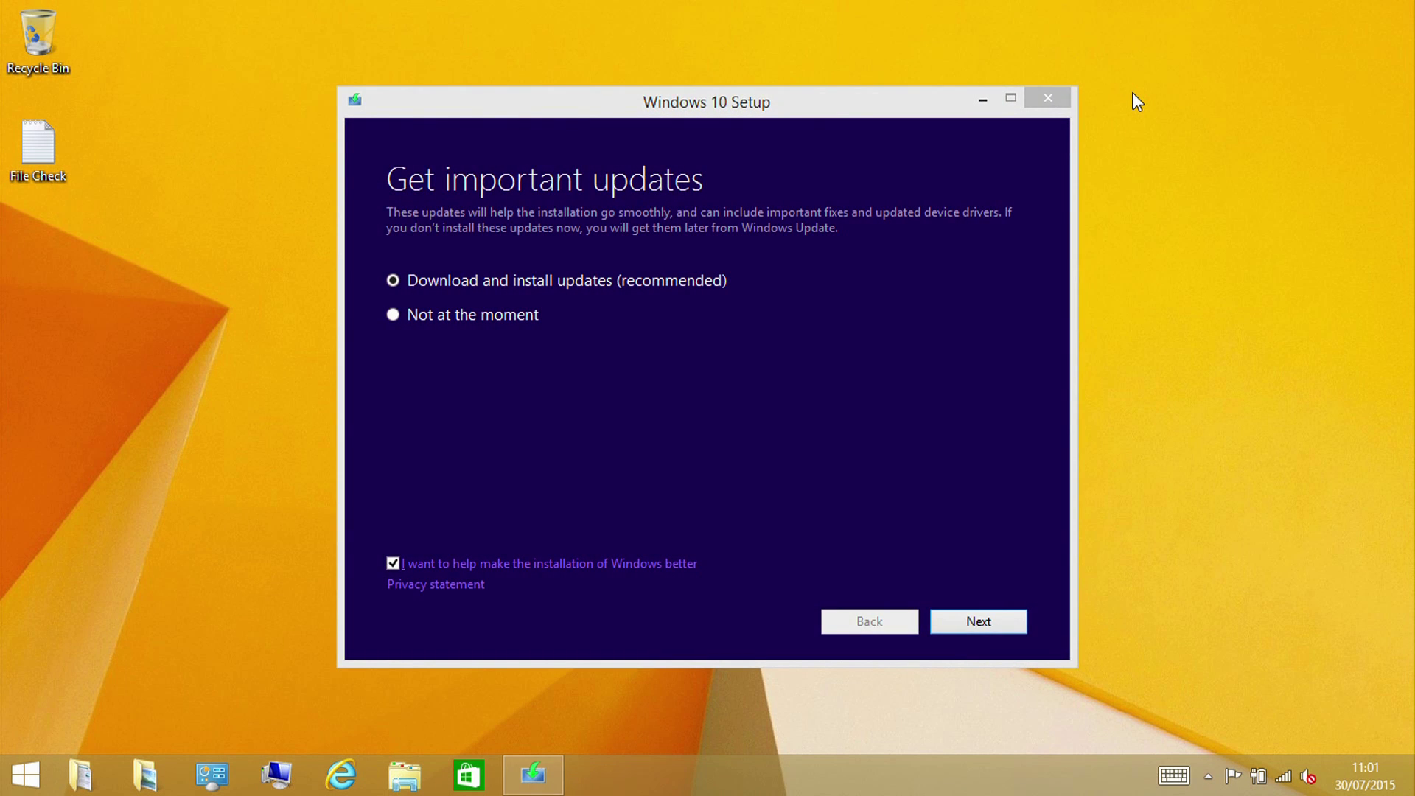
- Choose 'Not at the moment' for updates and accept the licence terms
left_click(405, 314)
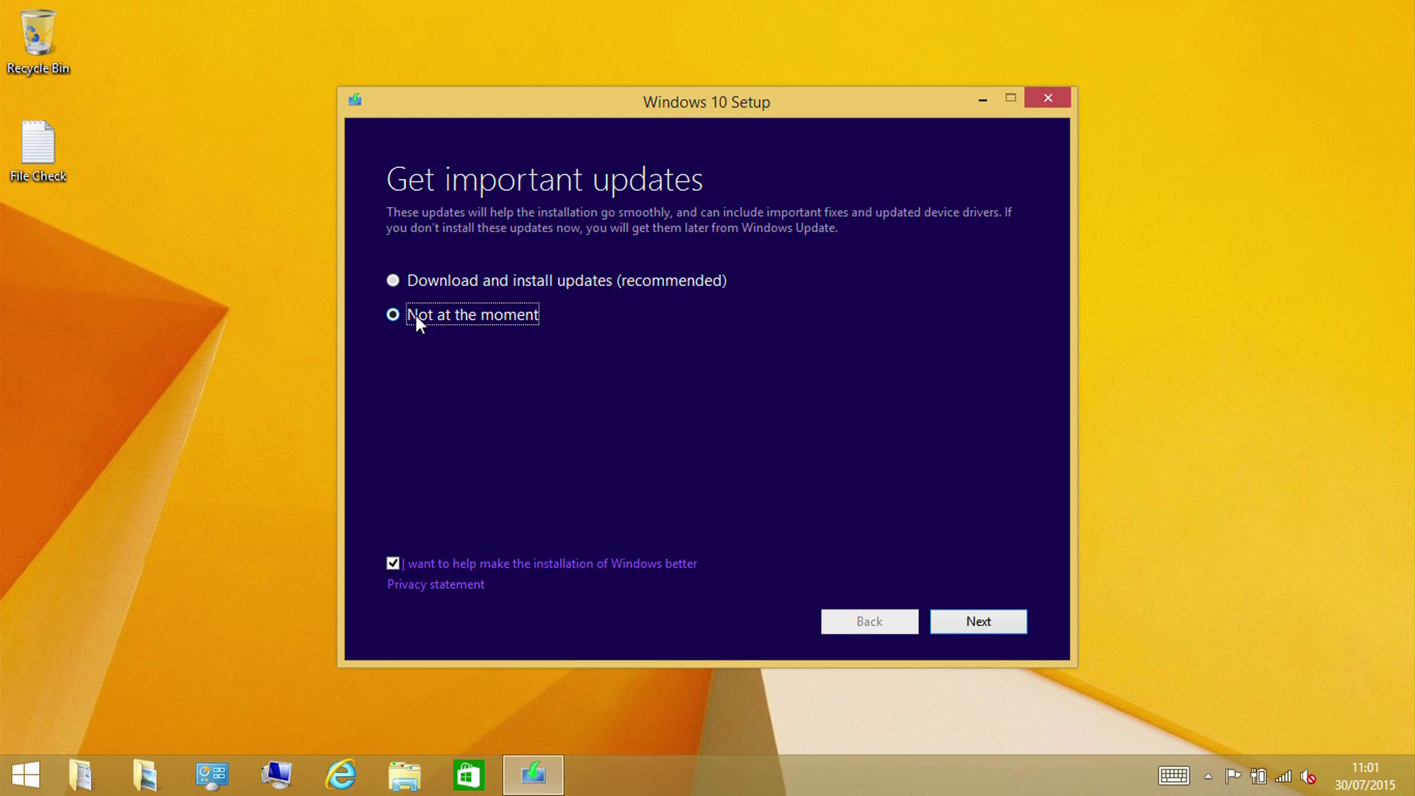
left_click(967, 622)
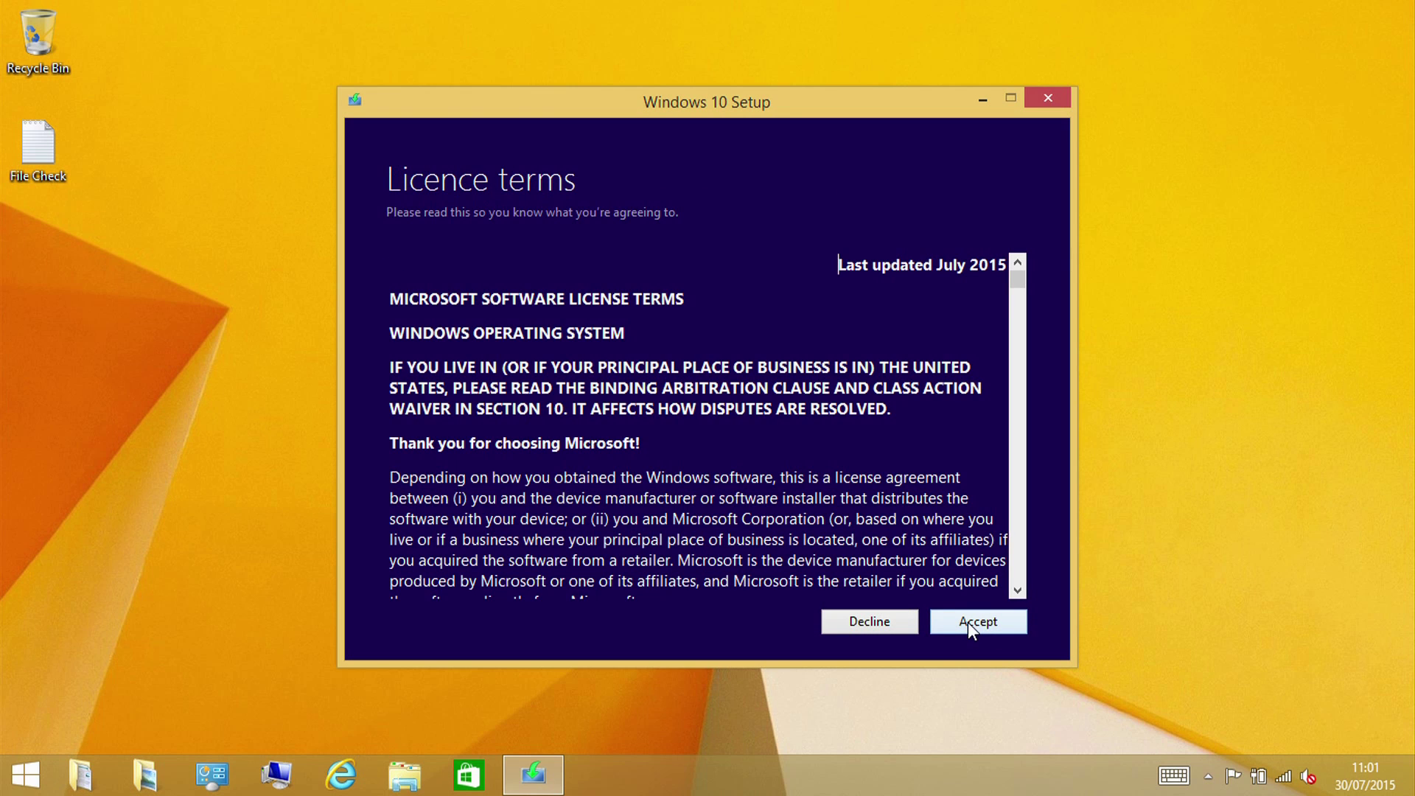
left_click(967, 622)
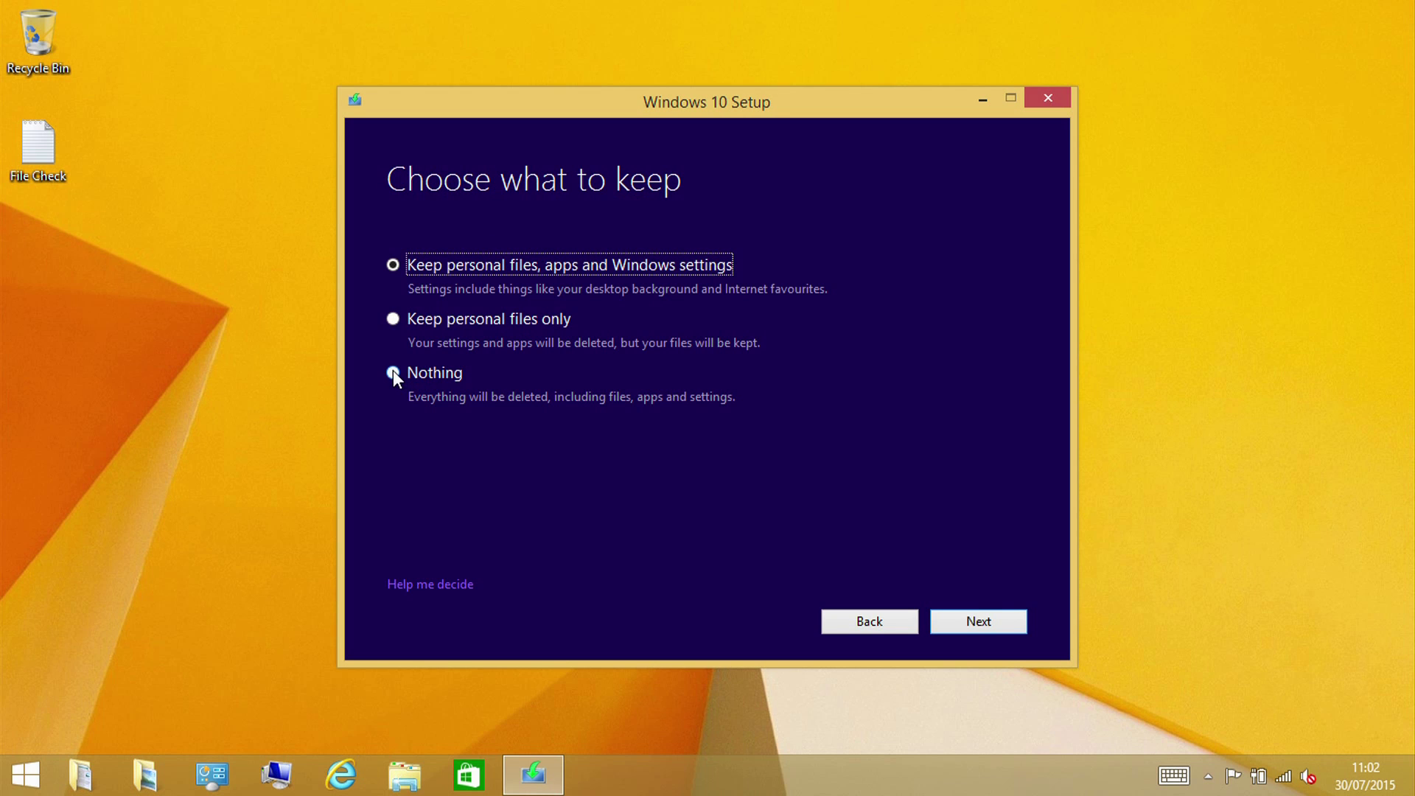
- Select 'Nothing' to keep and continue to the Ready to install summary
left_click(393, 373)
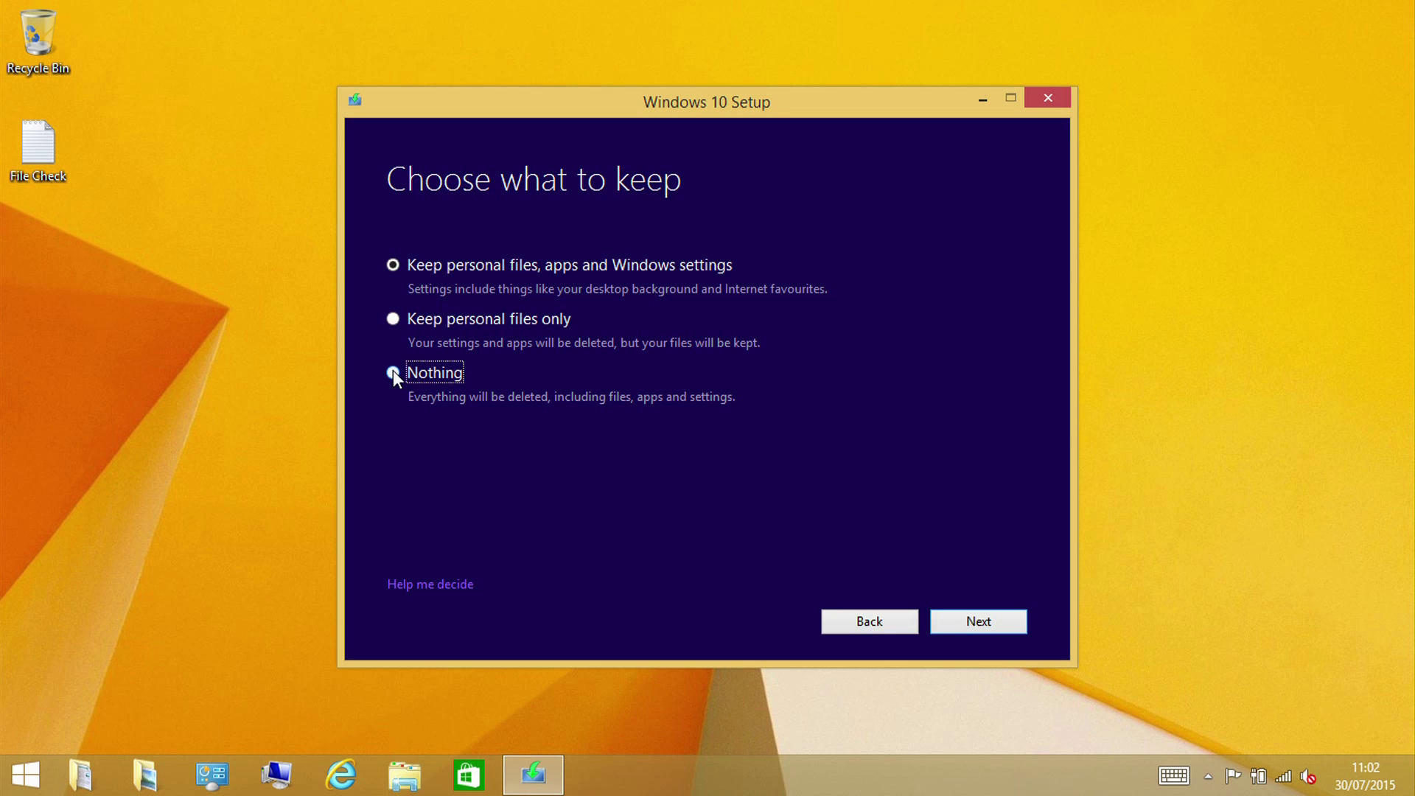
left_click(990, 616)
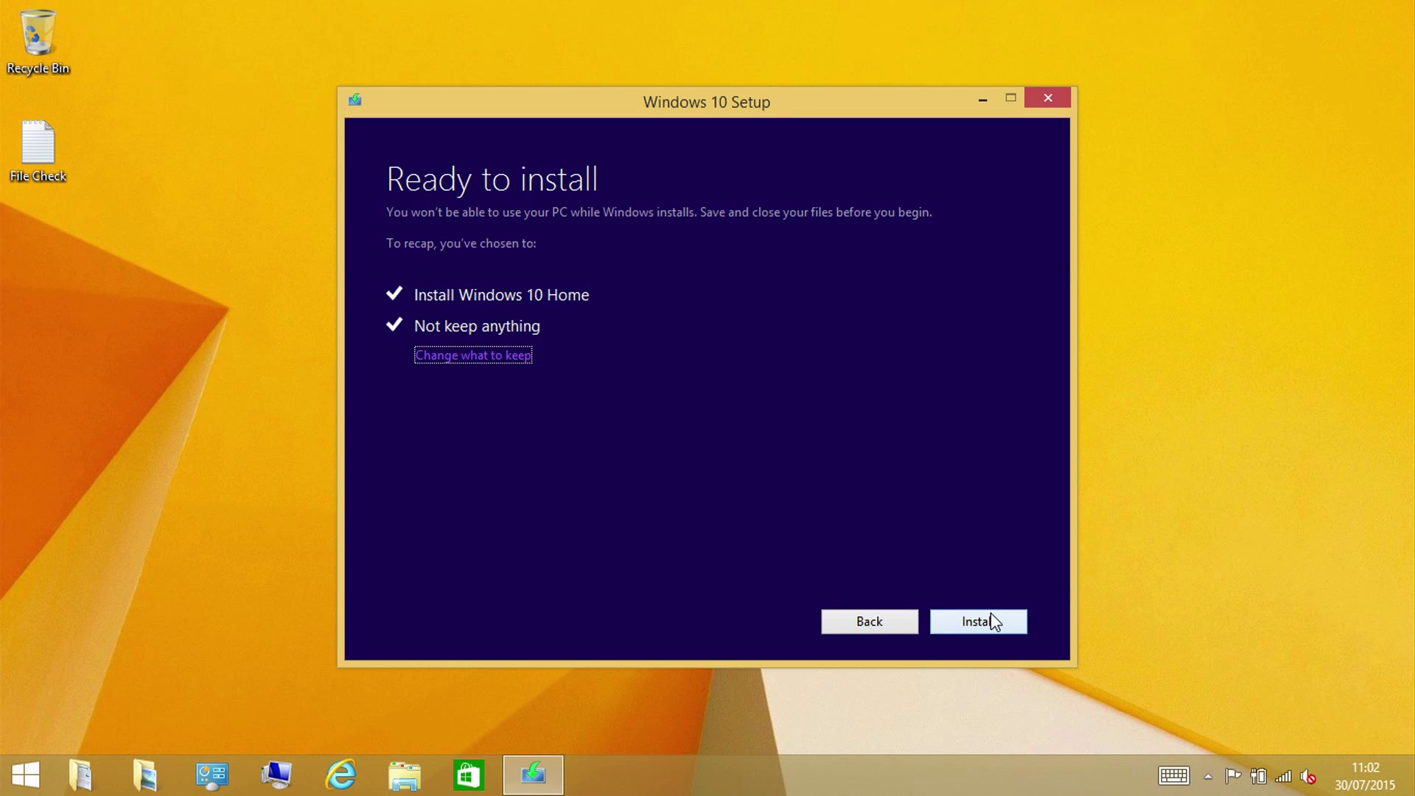
- Start the Windows 10 Home install and let it finish to the new desktop
left_click(992, 615)
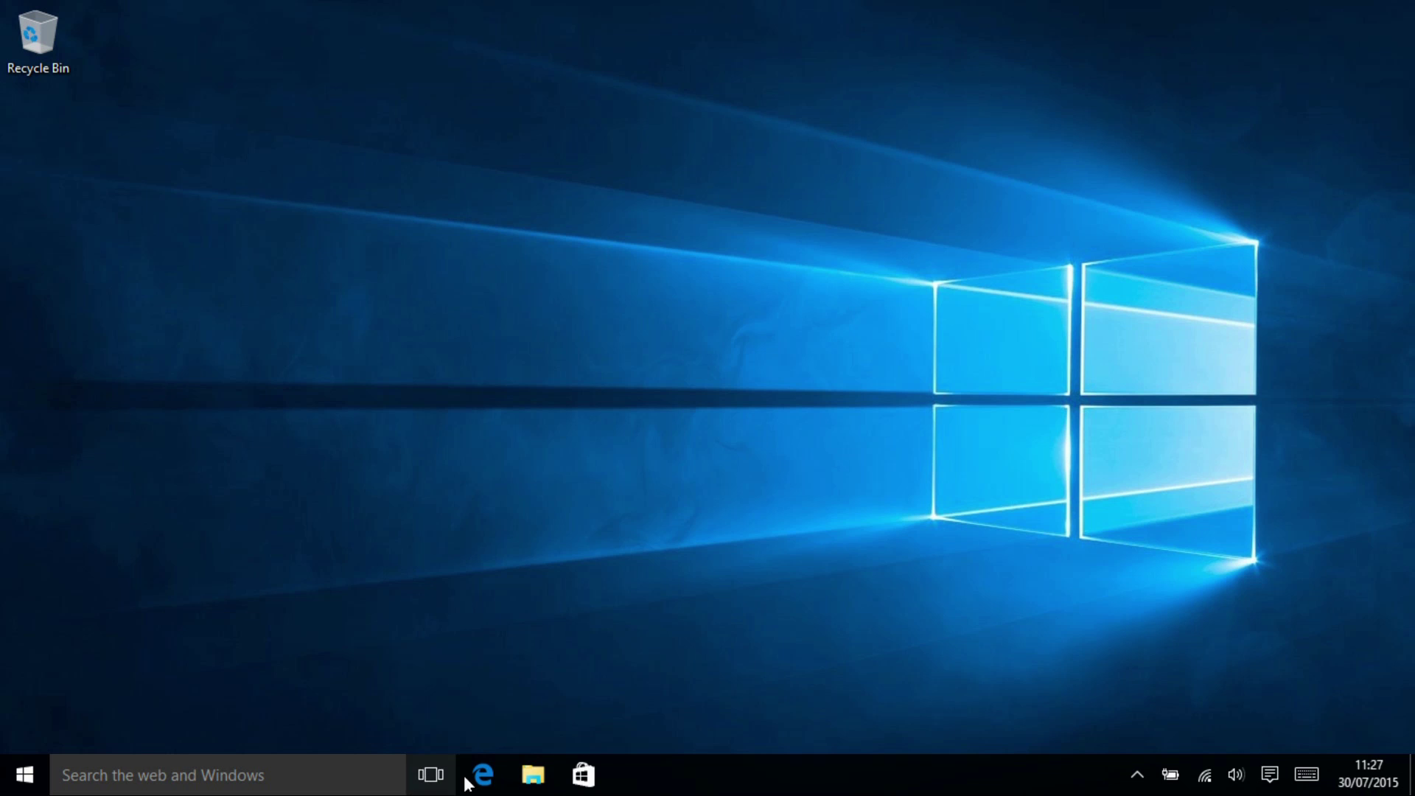
- Launch File Explorer from the taskbar and show This PC's drives
left_click(531, 774)
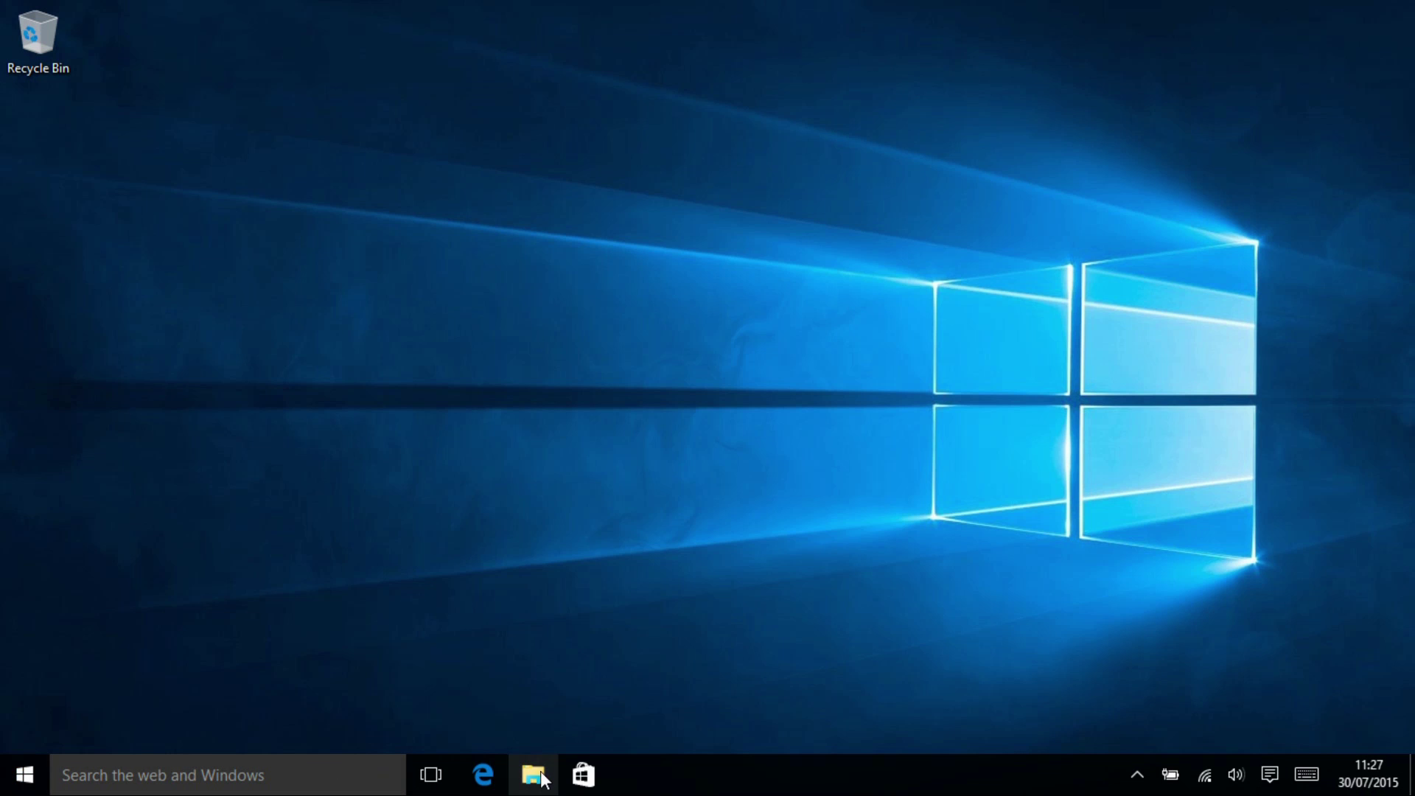
left_click(533, 775)
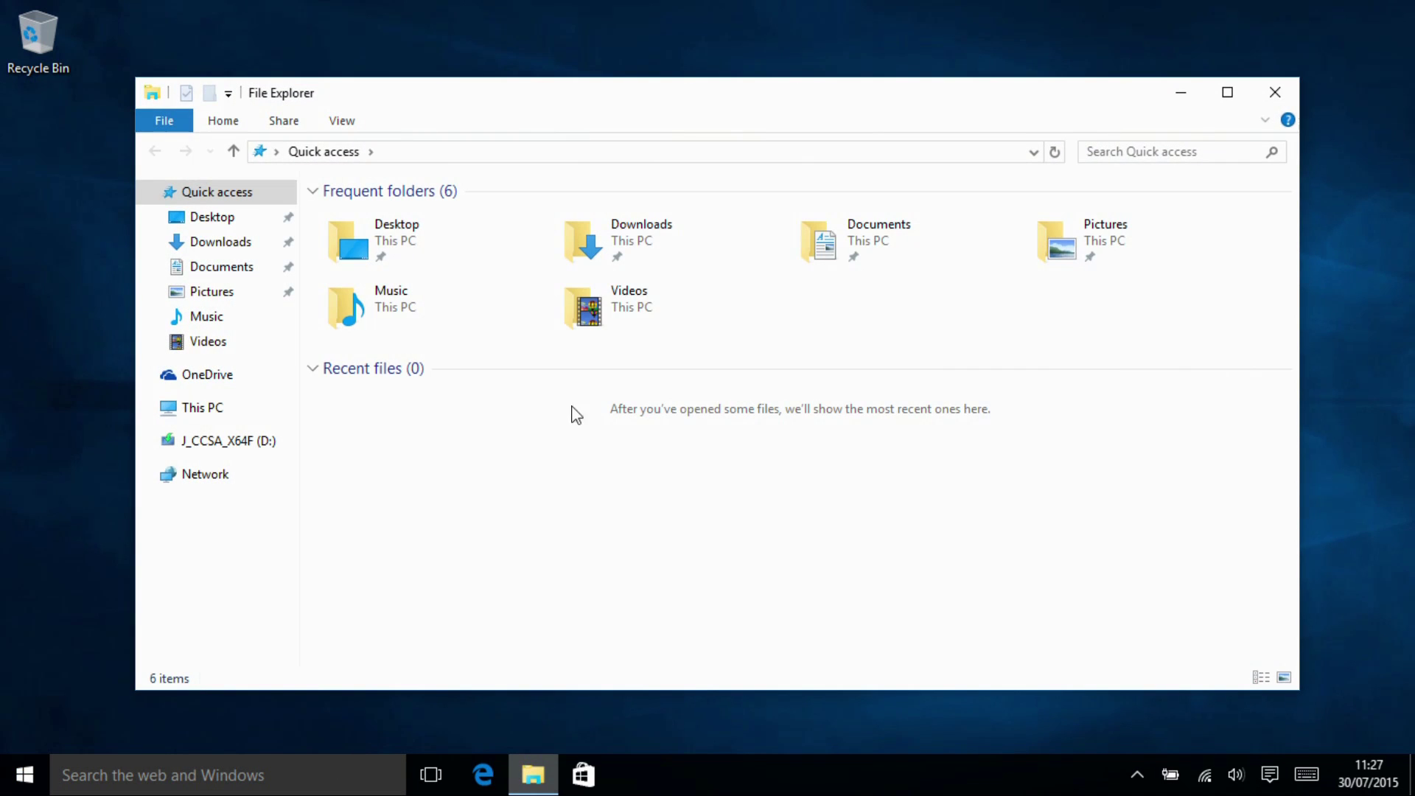
left_click(191, 410)
- Open Local Disk (C:) and look inside the new Program Files folder
double_click(464, 398)
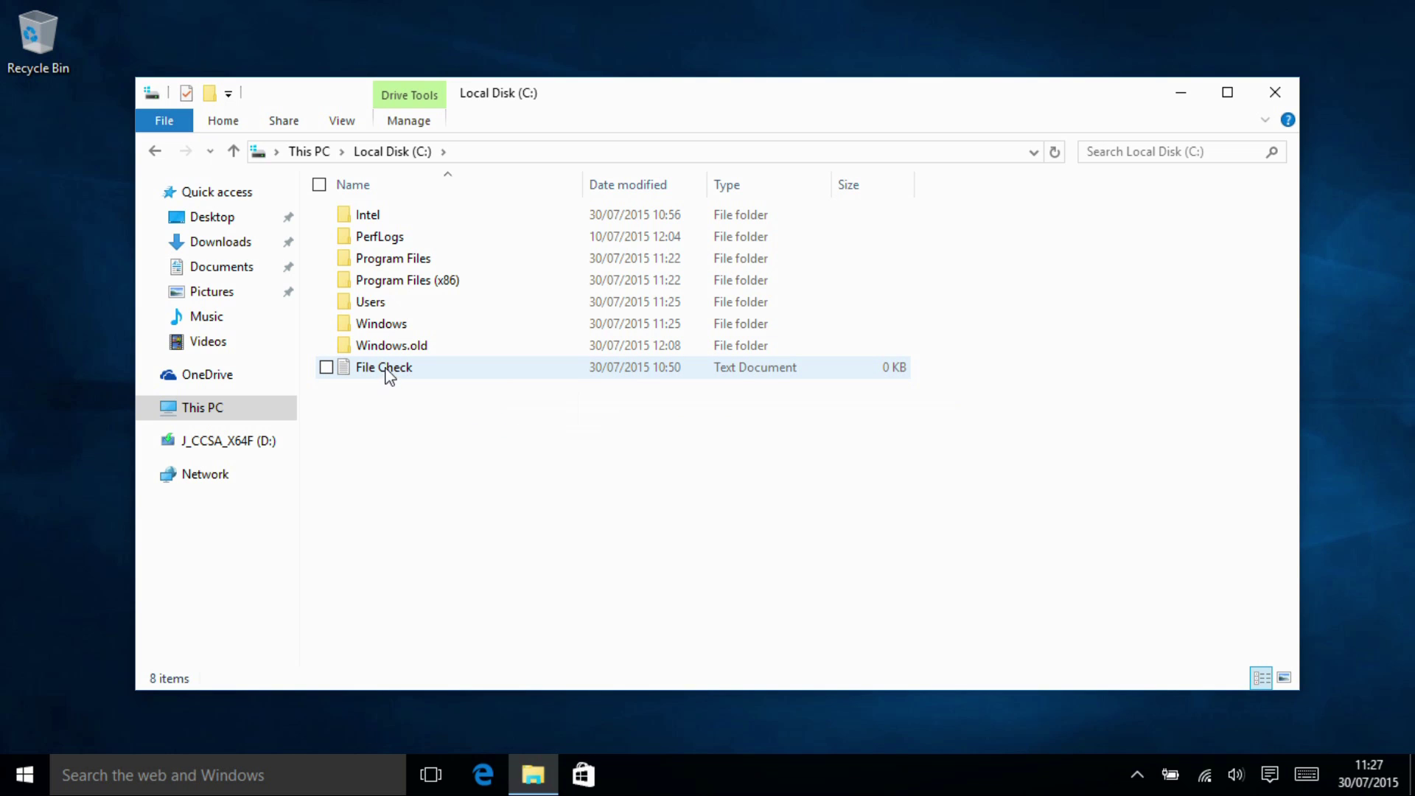
mouse_move(382, 370)
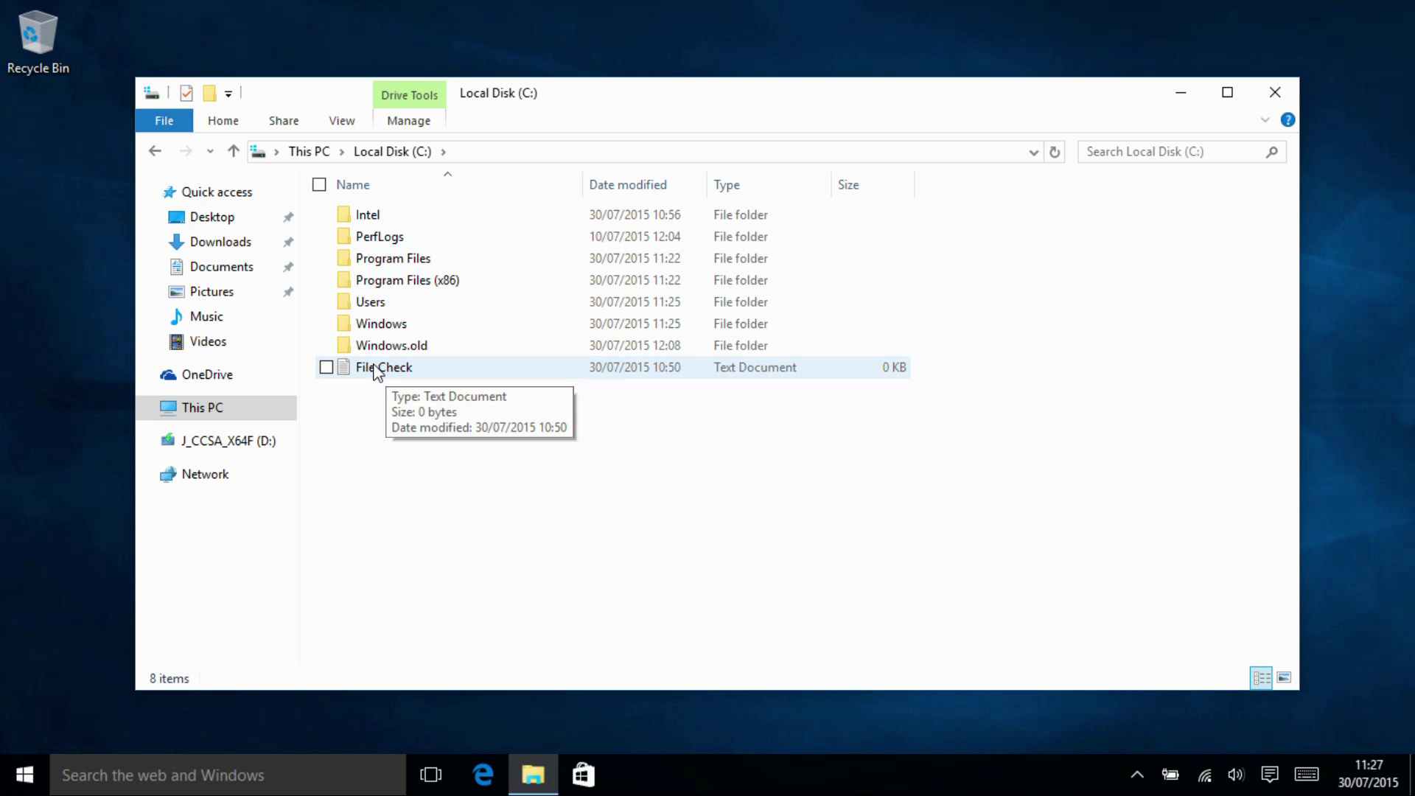
double_click(399, 270)
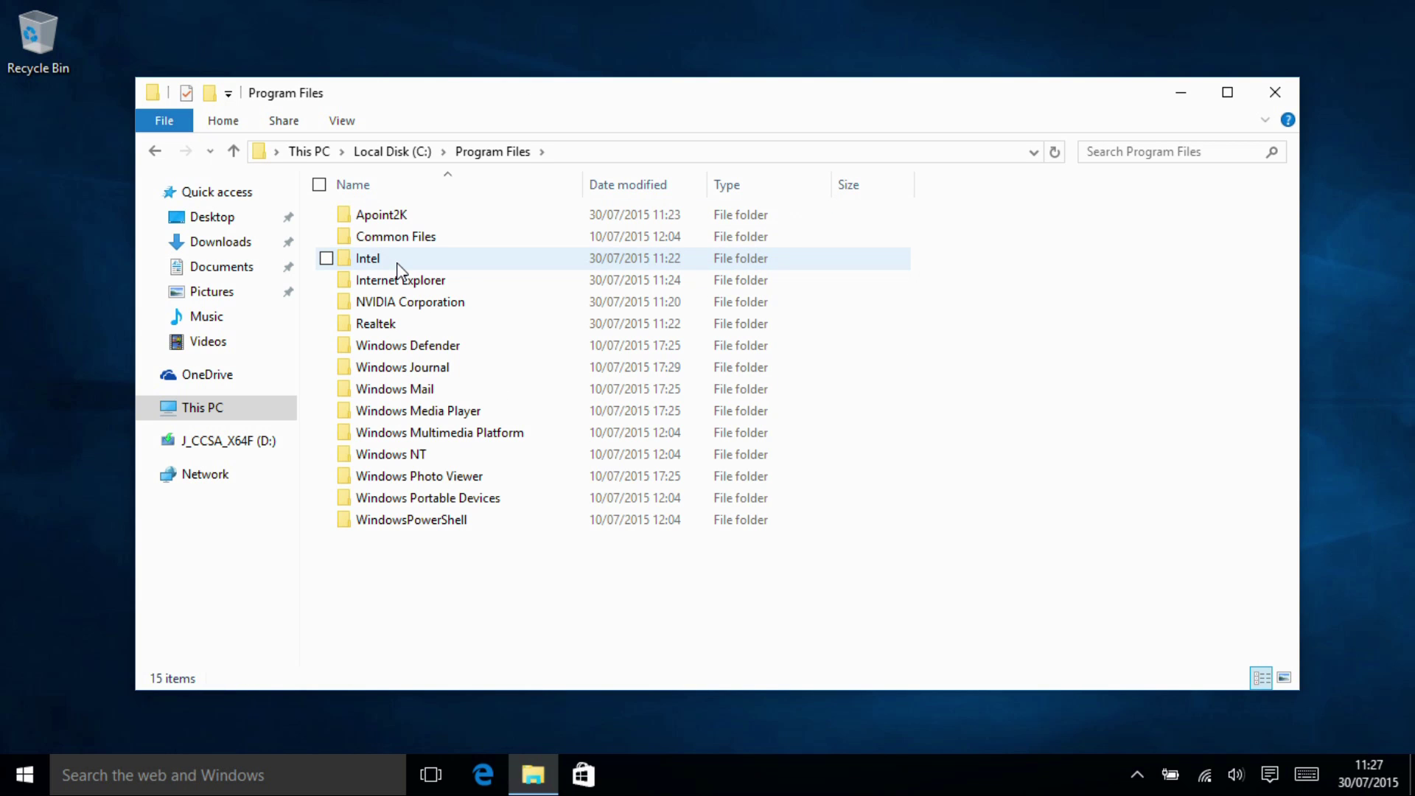
key("BackSpace")
- Browse Users and the user's profile folders, then return to the root of C:
key("Down")
key("Down")
key("Return")
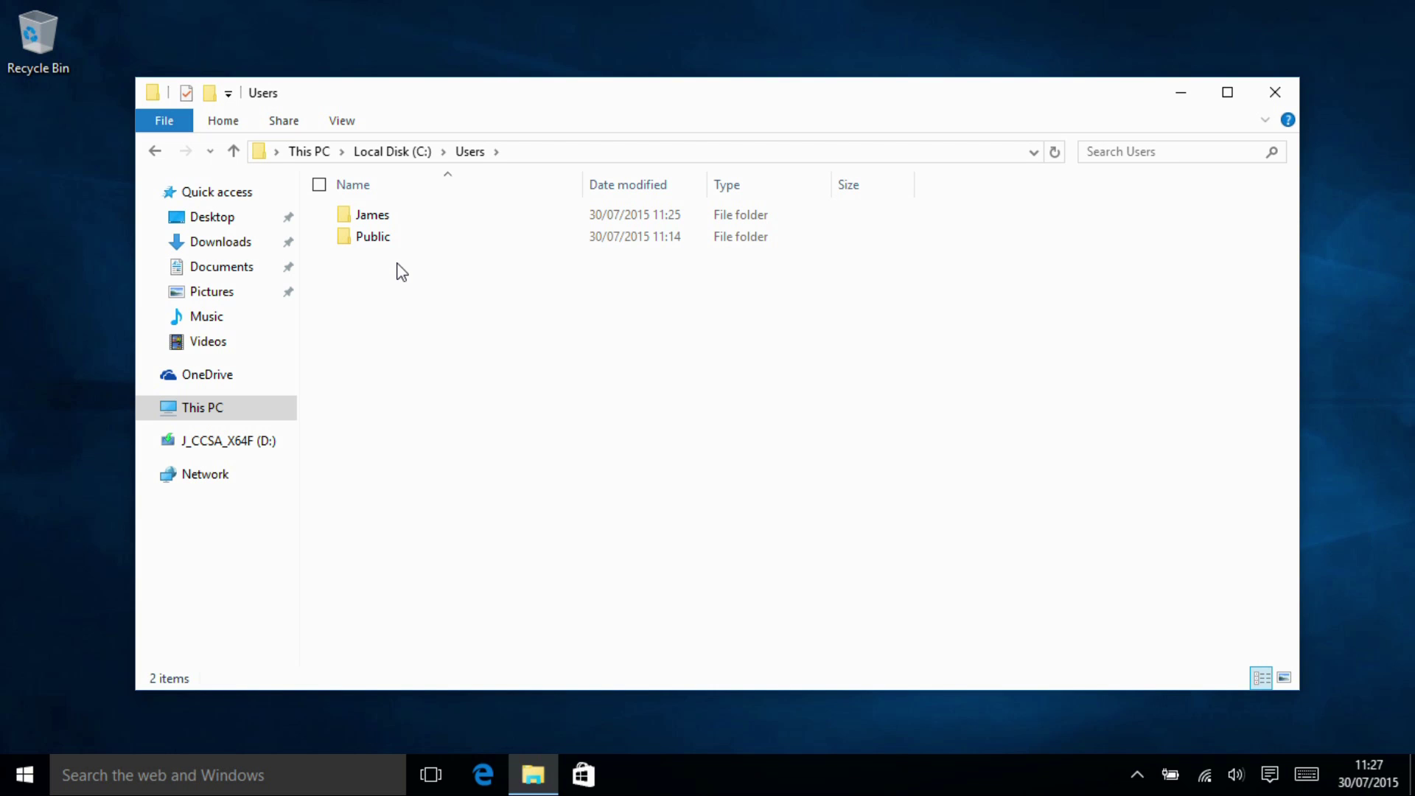
key("Down")
key("Up")
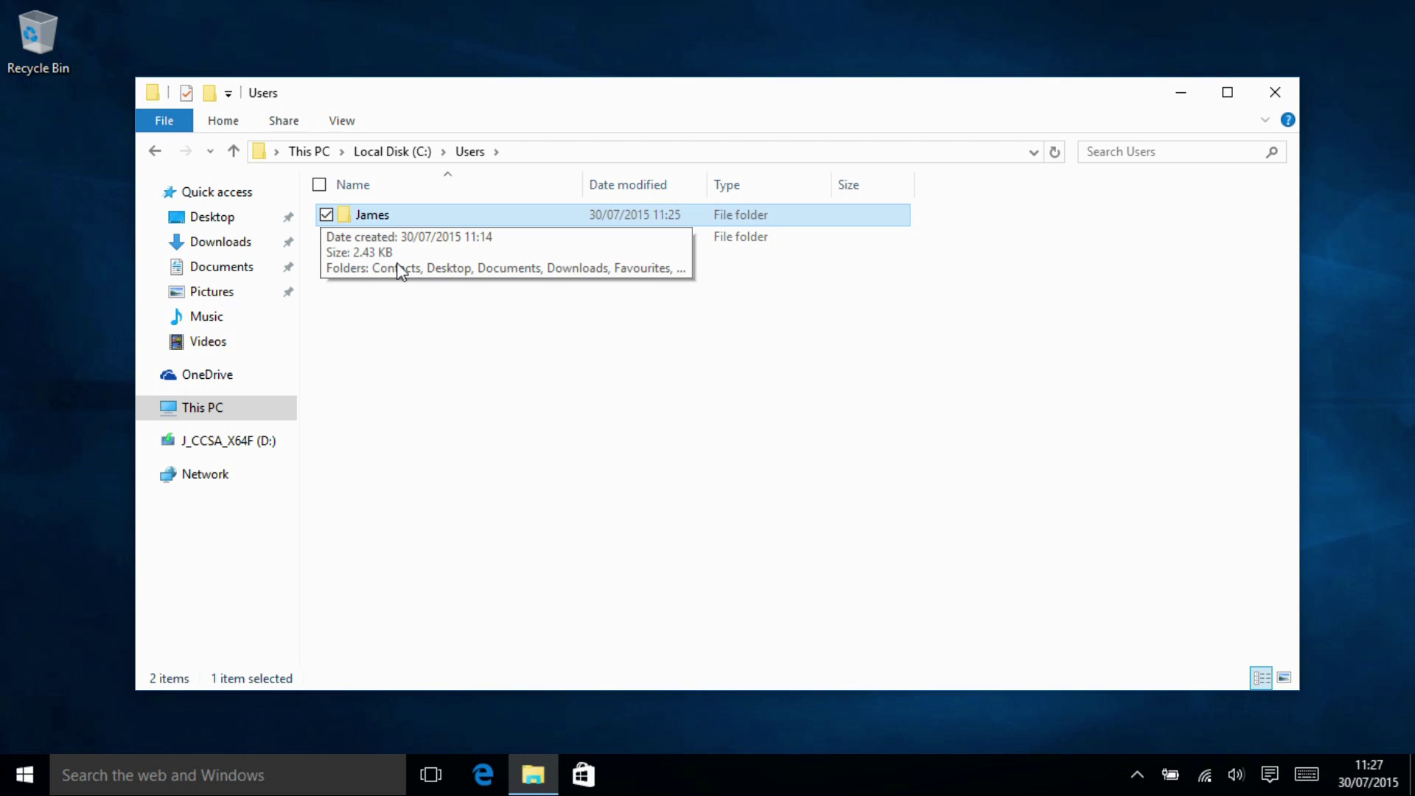
key("Return")
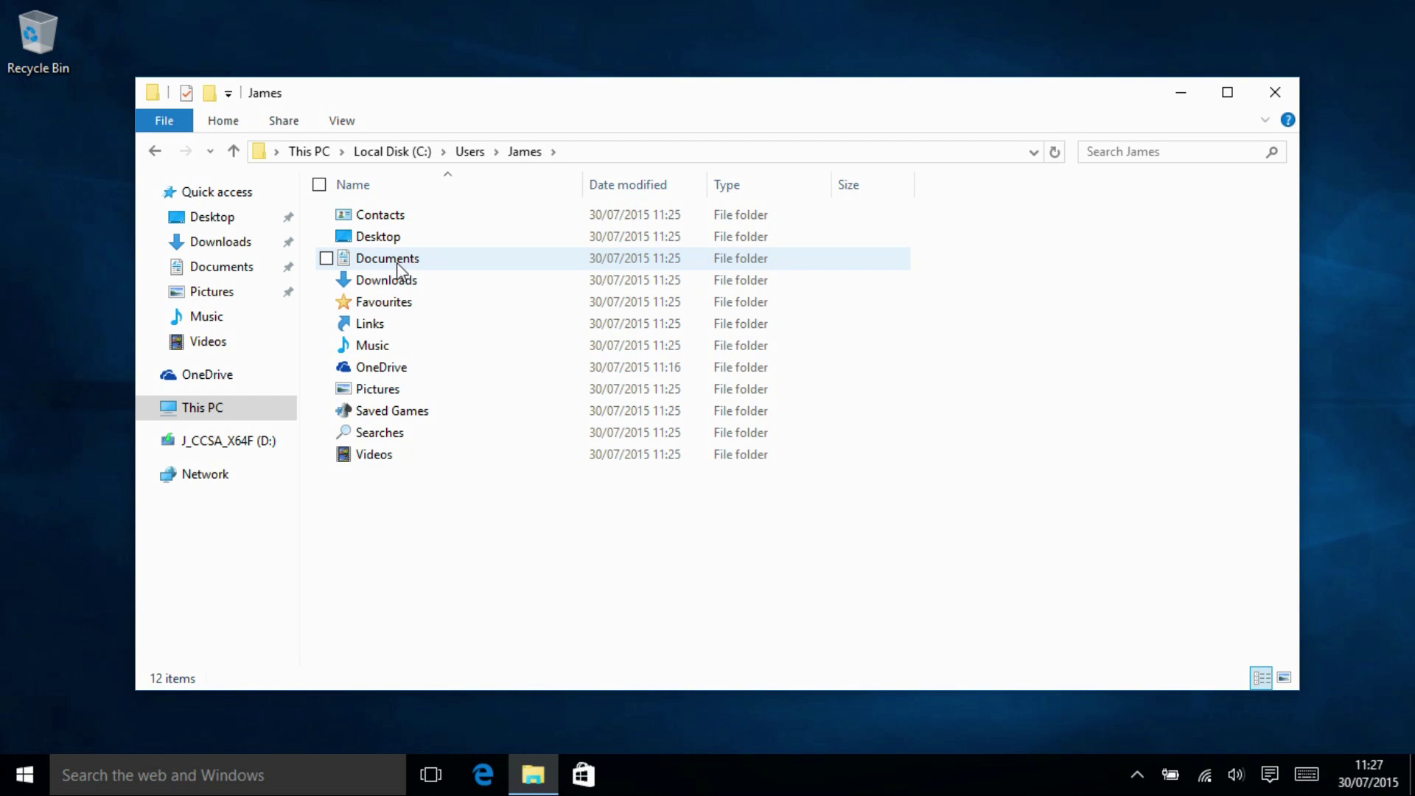
key("Down")
- Look through the new C:\Windows folder contents, then go back to Local Disk (C:)
key("Down")
key("Return")
key("BackSpace")
key("BackSpace")
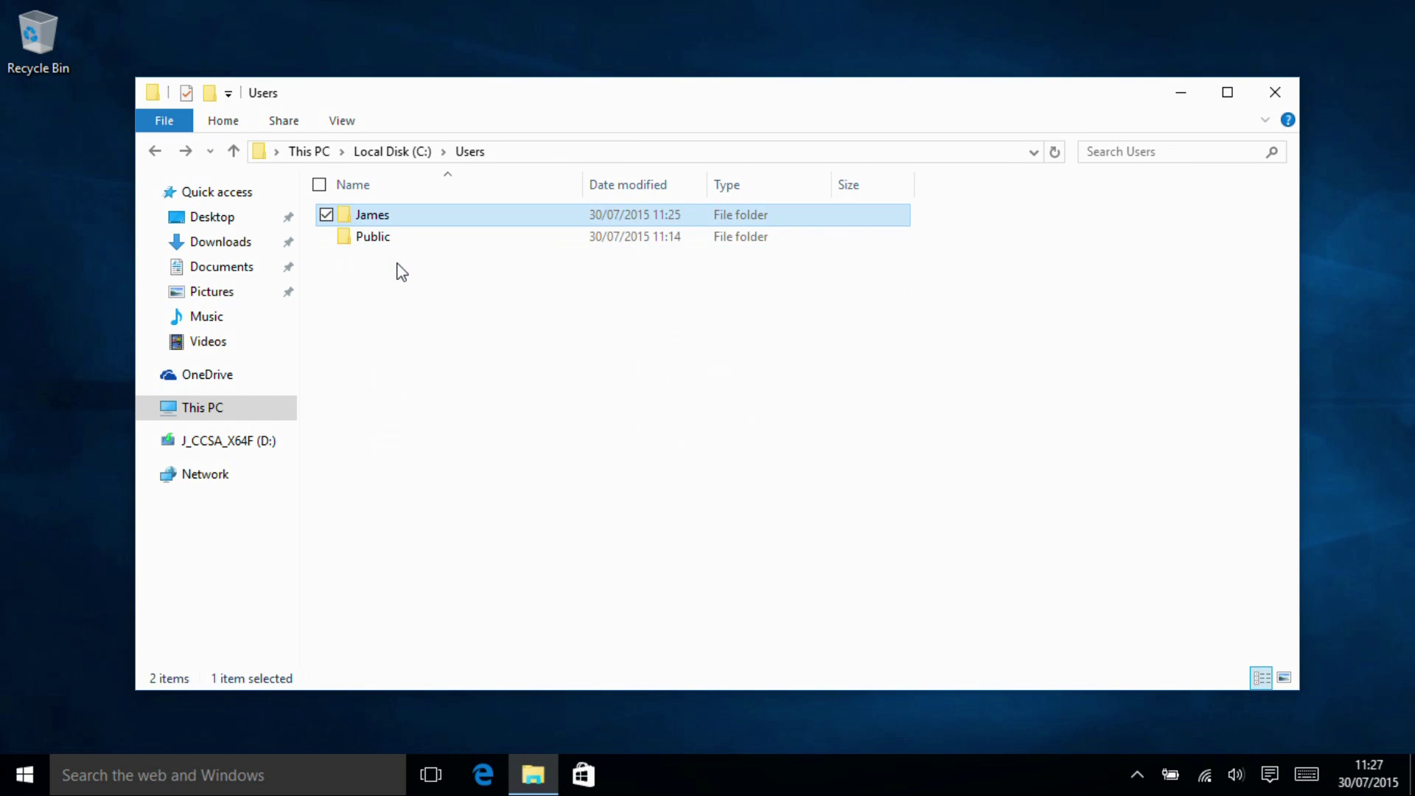
key("BackSpace")
key("Down")
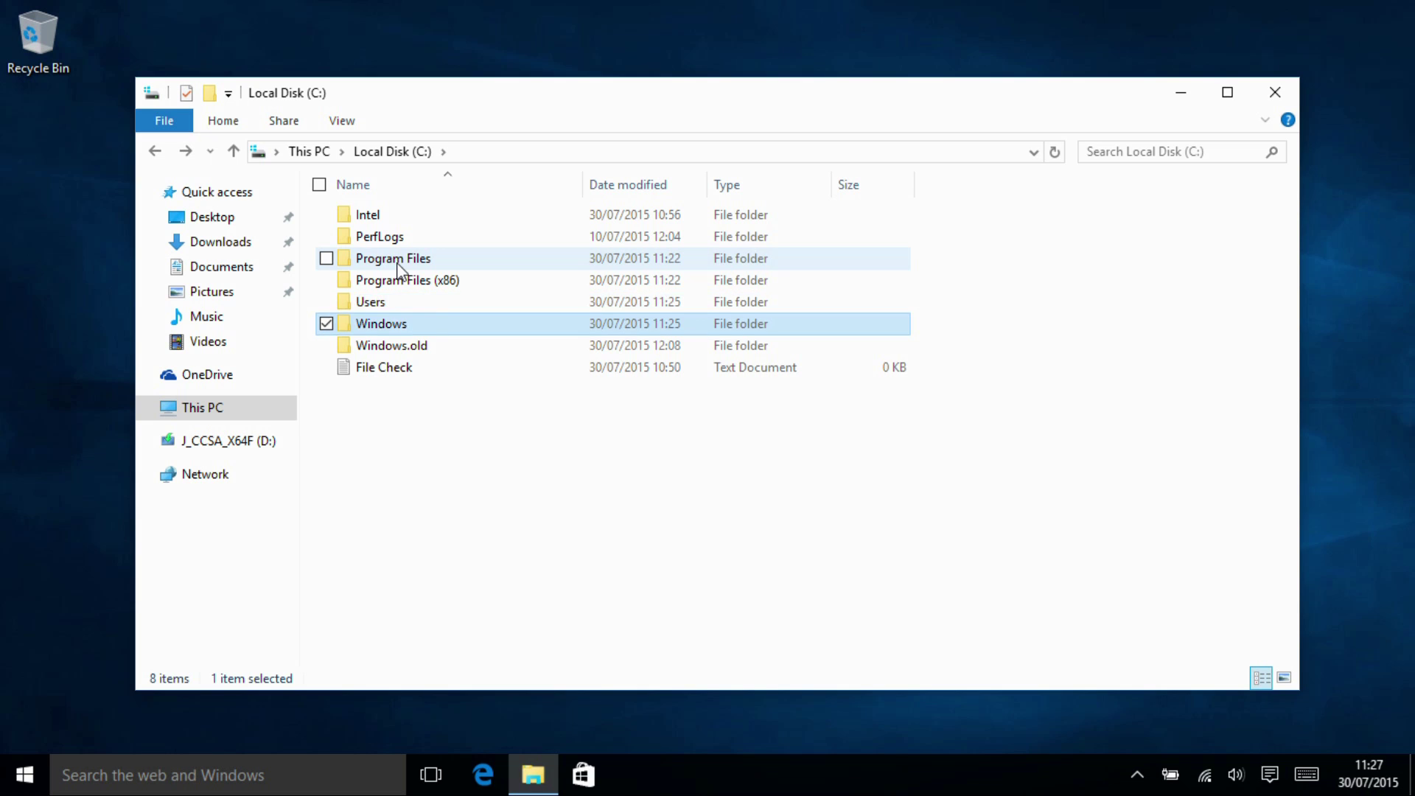
key("Return")
key("f")
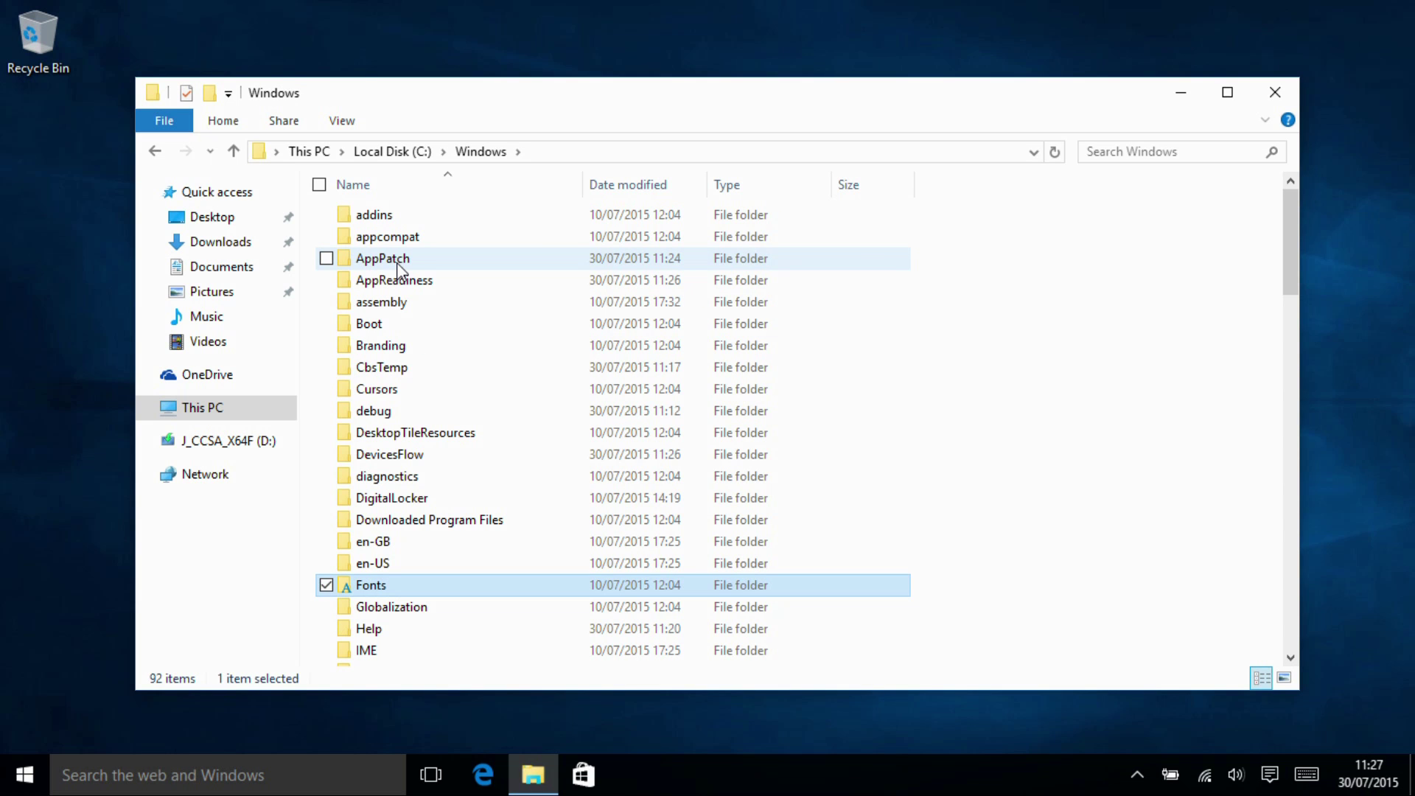
key("Down")
key("Down")
key("Down")
key("Down")
key("Down")
key("Down")
key("Down")
key("Down")
key("Down")
key("Down")
key("Down")
key("Down")
key("Down")
key("Down")
key("Down")
key("Down")
key("Down")
key("Down")
key("Down")
key("Down")
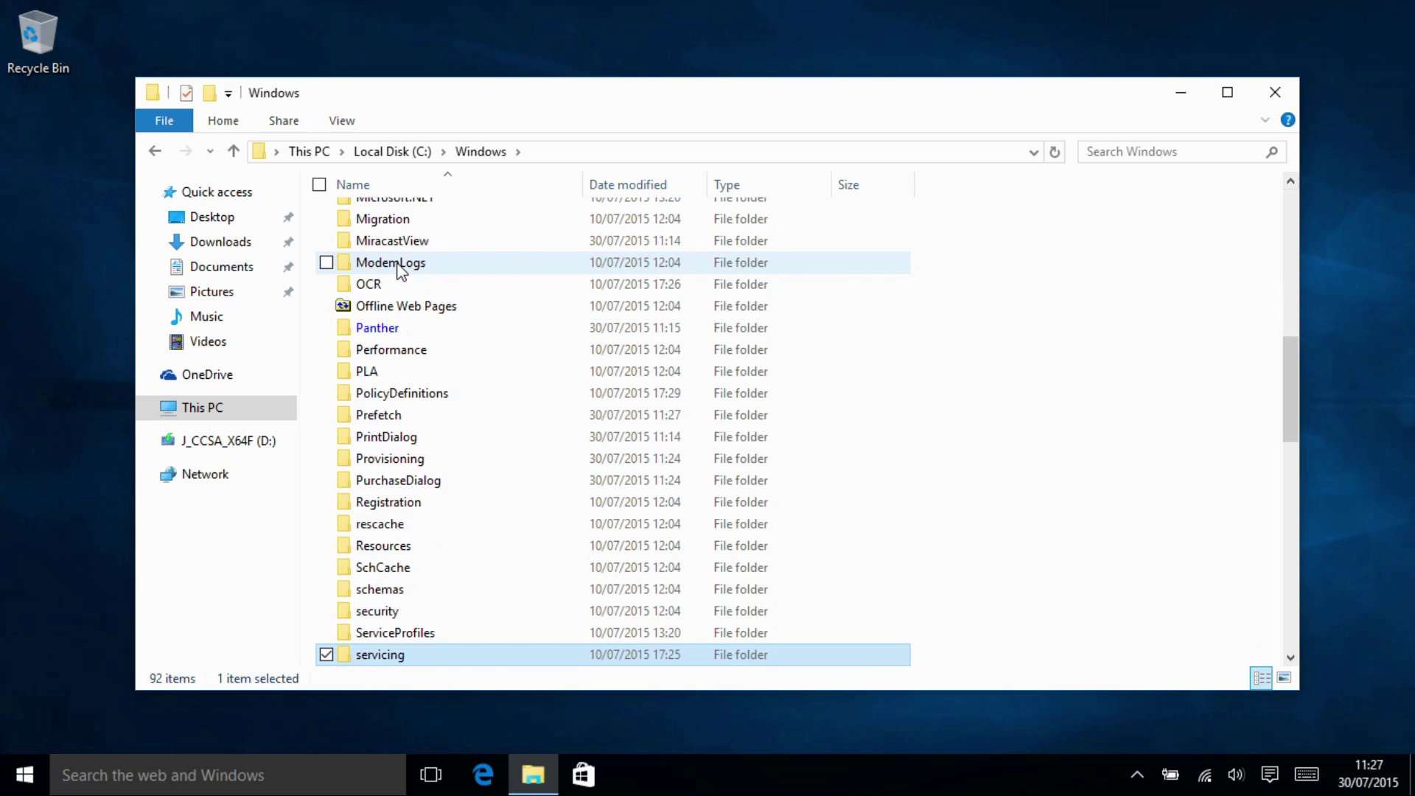
key("Down")
key("Down")
key("Down")
key("Down")
key("Down")
key("Down")
key("Down")
key("Down")
key("Down")
key("Down")
key("Down")
key("Down")
key("Down")
key("Down")
key("Down")
key("Down")
key("Down")
key("Down")
key("Down")
key("Down")
key("b")
key("o")
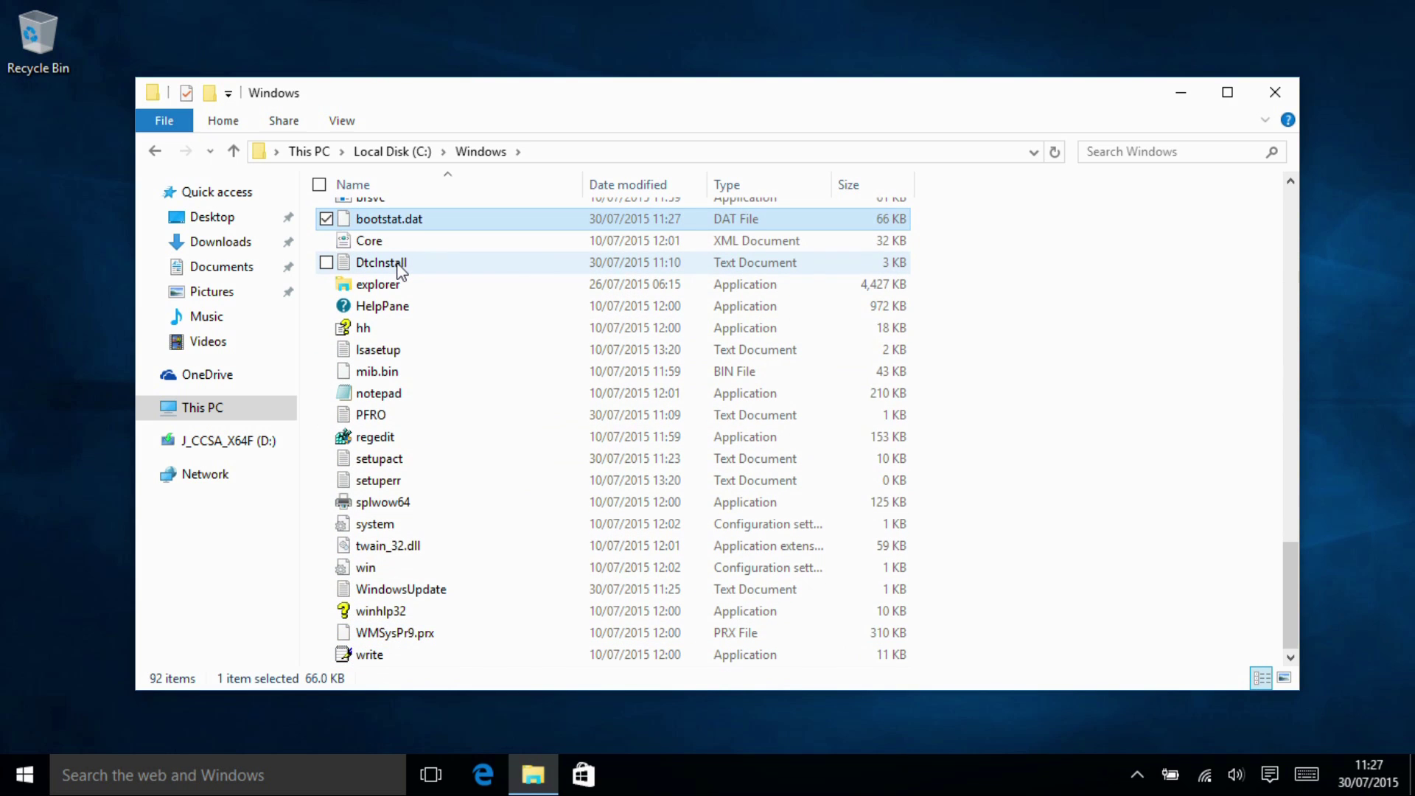
key("BackSpace")
- Open Windows.old and look inside its old Program Files folder
key("Down")
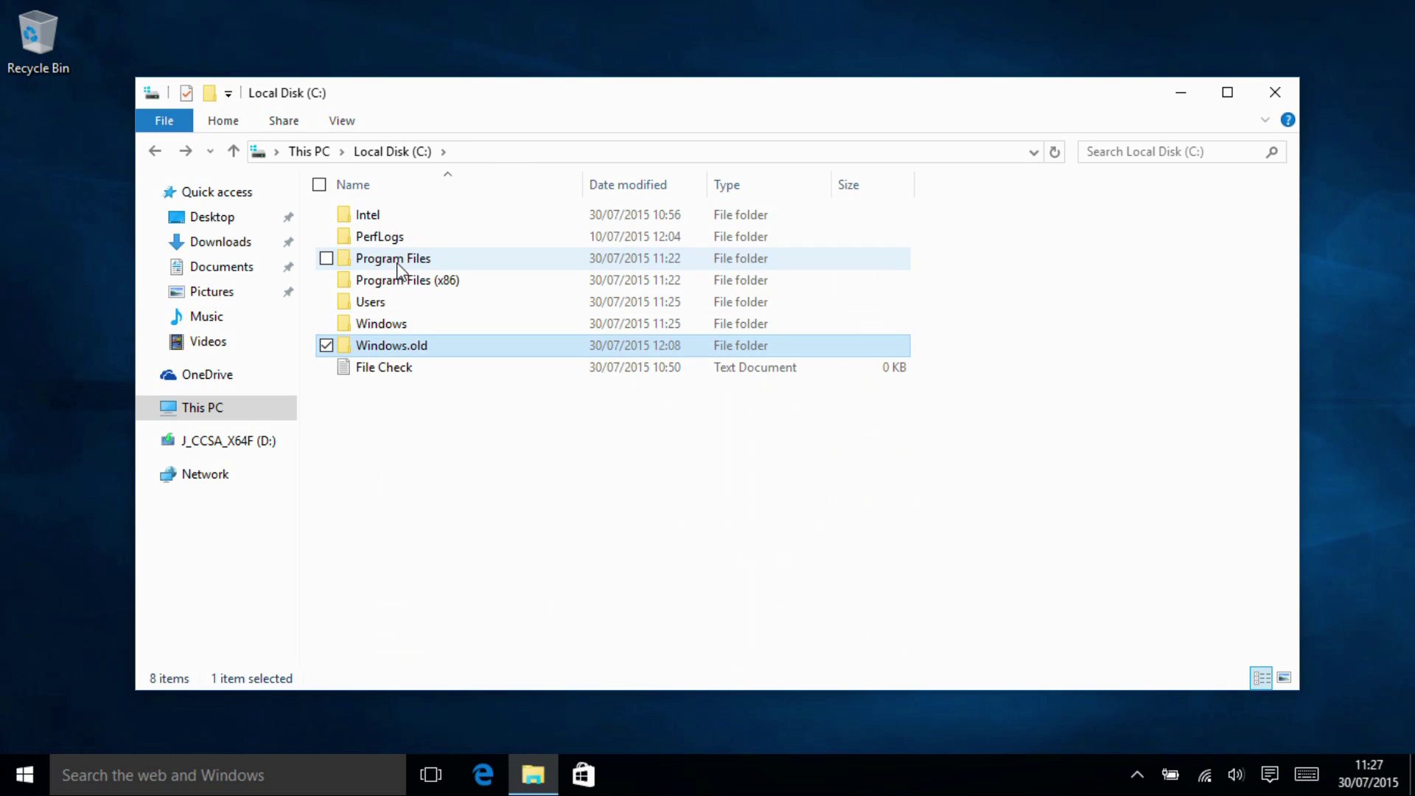
key("Return")
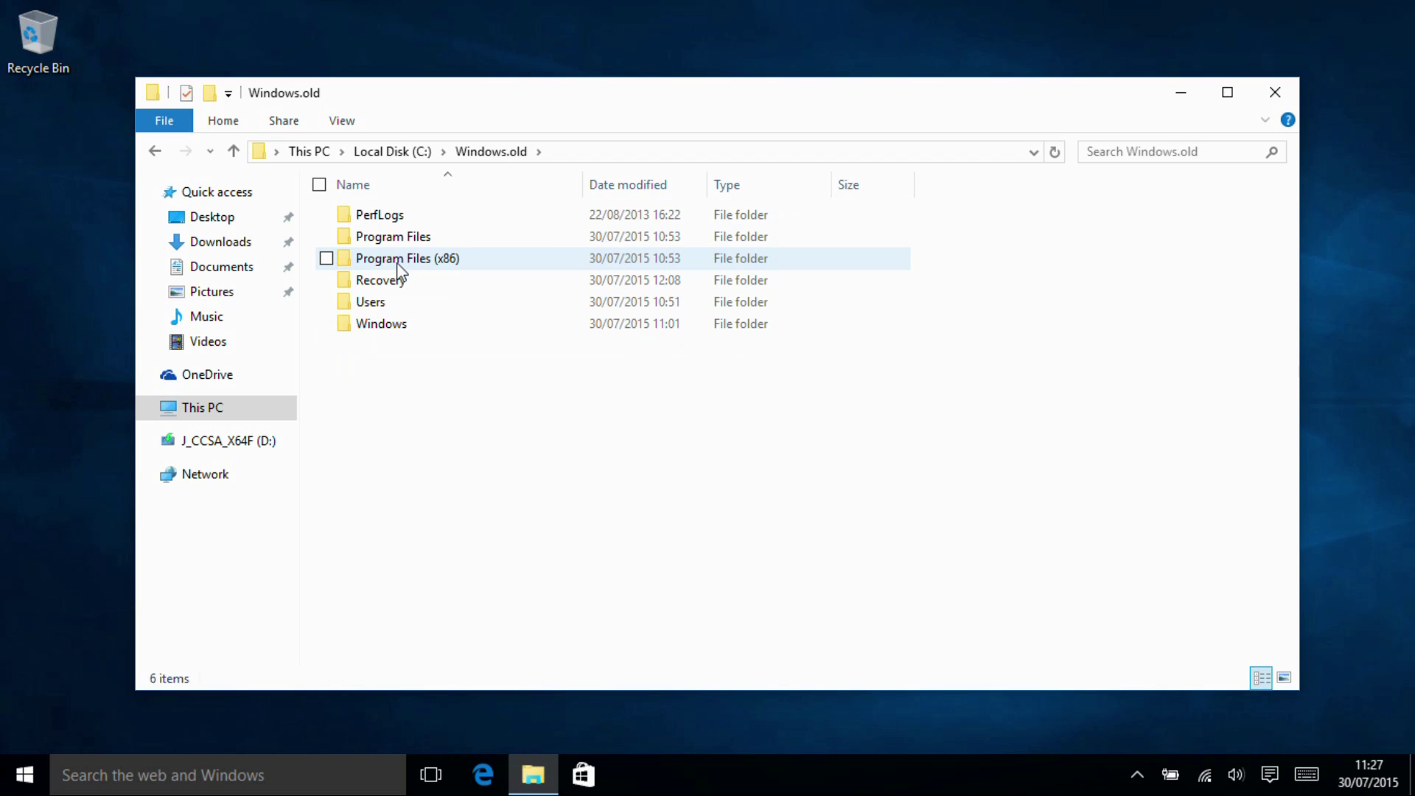
key("p")
key("r")
key("Return")
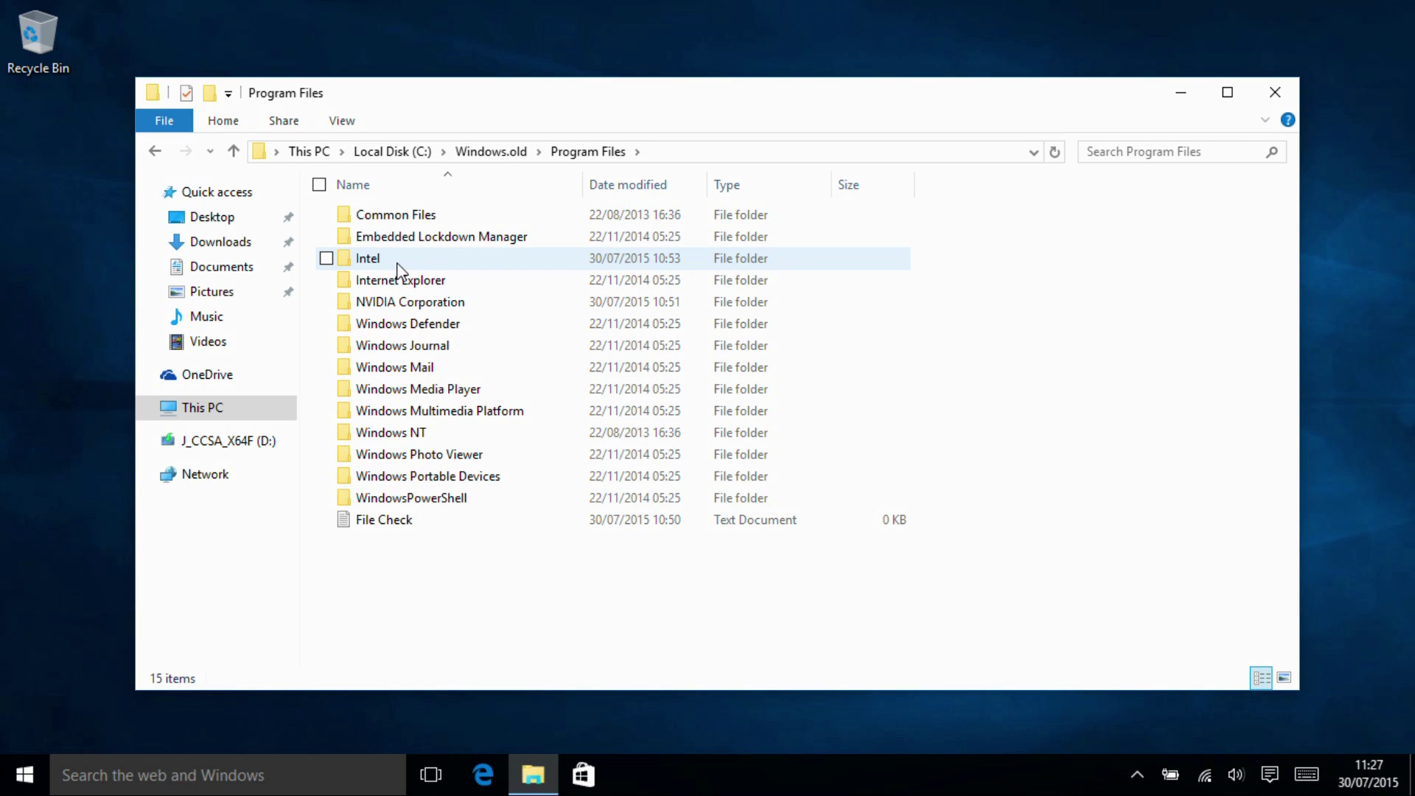
key("BackSpace")
- Browse the old Users folder, then open old Windows and select File Check
key("Down")
key("Down")
key("Down")
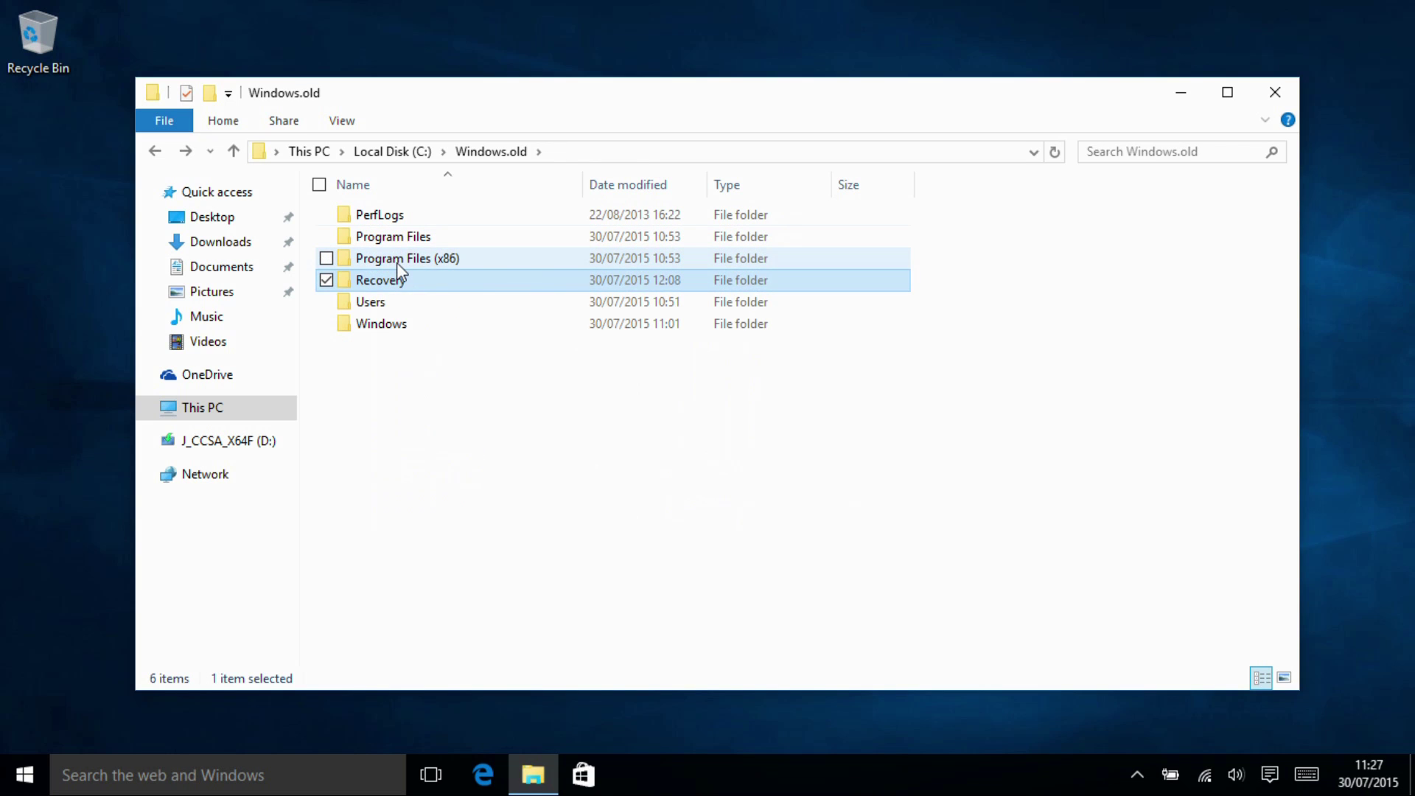
key("Return")
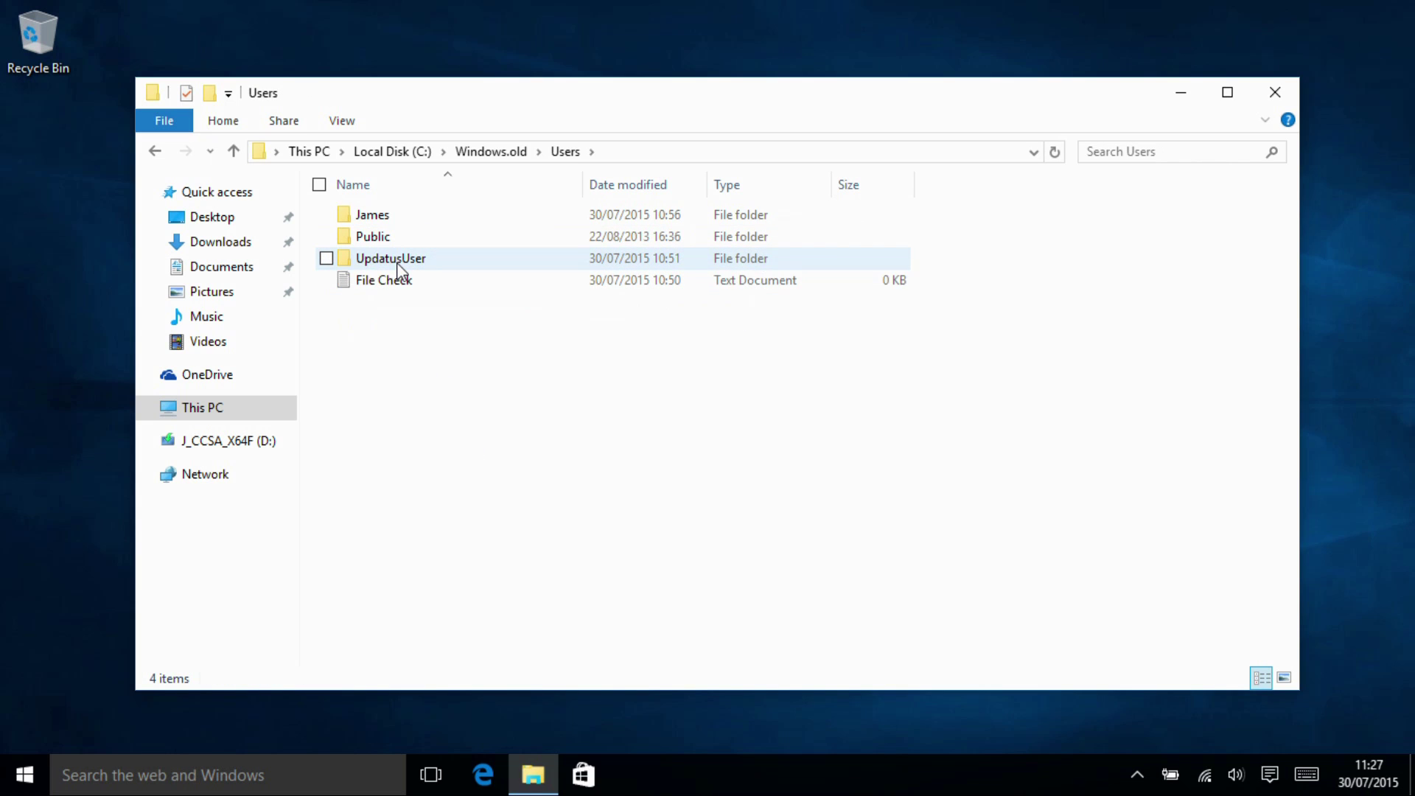
key("BackSpace")
key("Down")
key("Return")
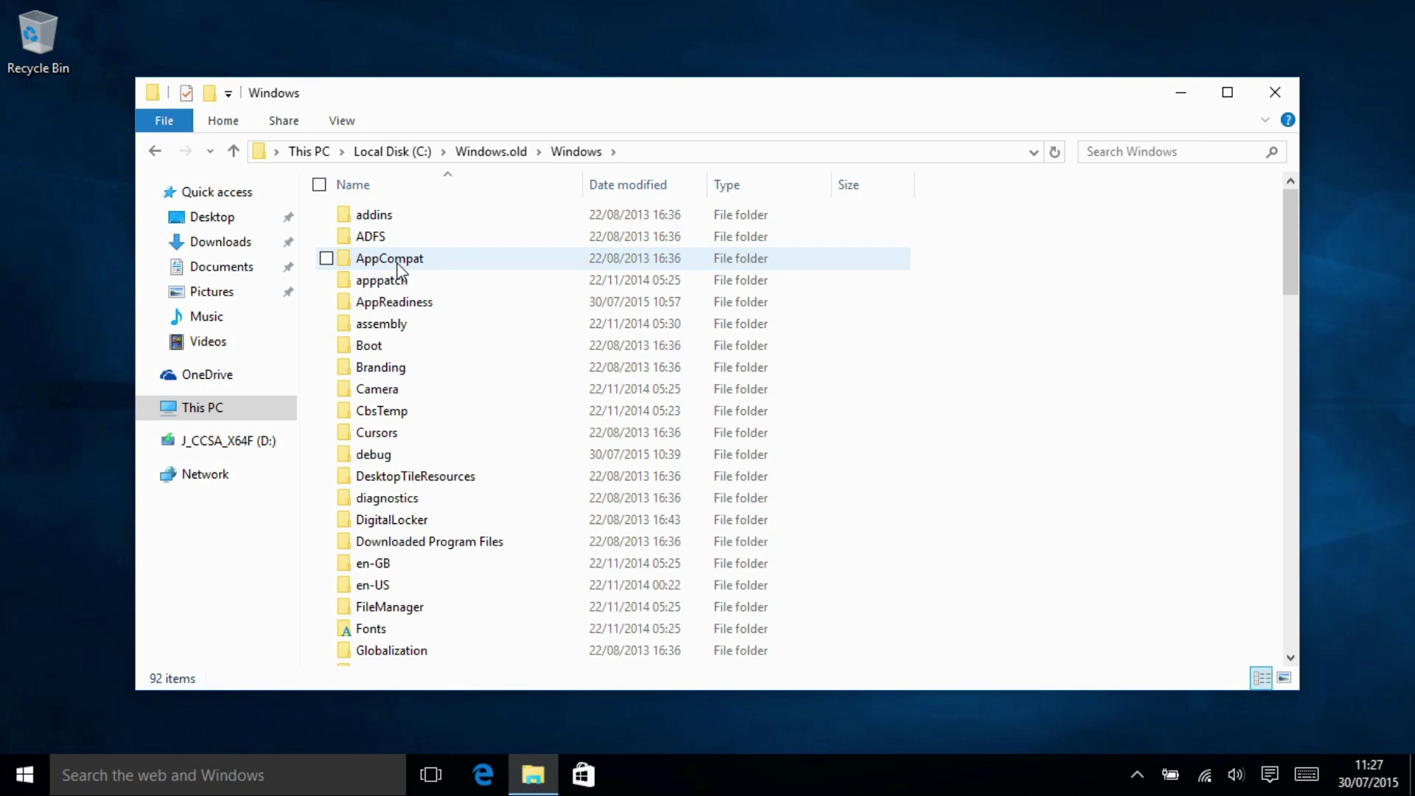
key("f")
key("f")
key("f")
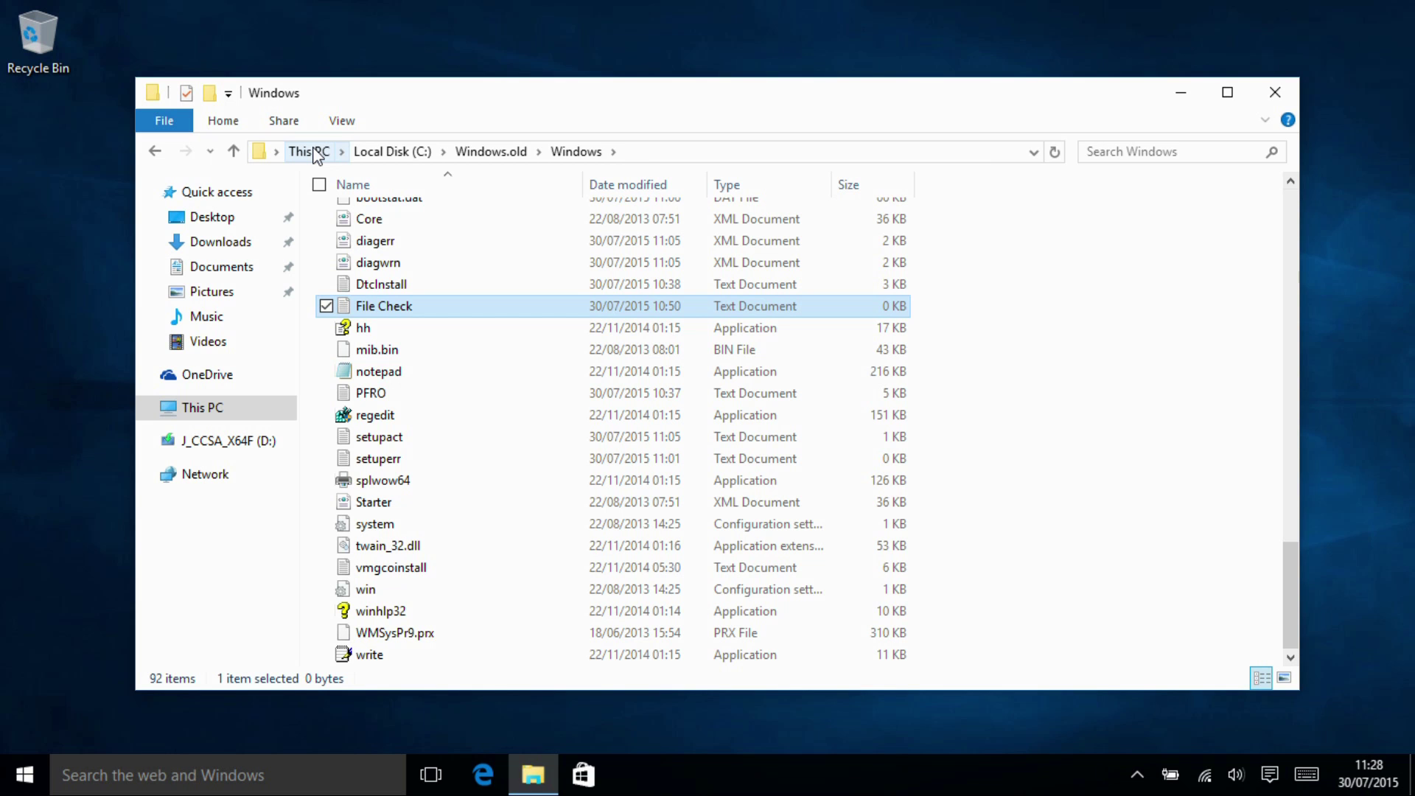
left_click(25, 774)
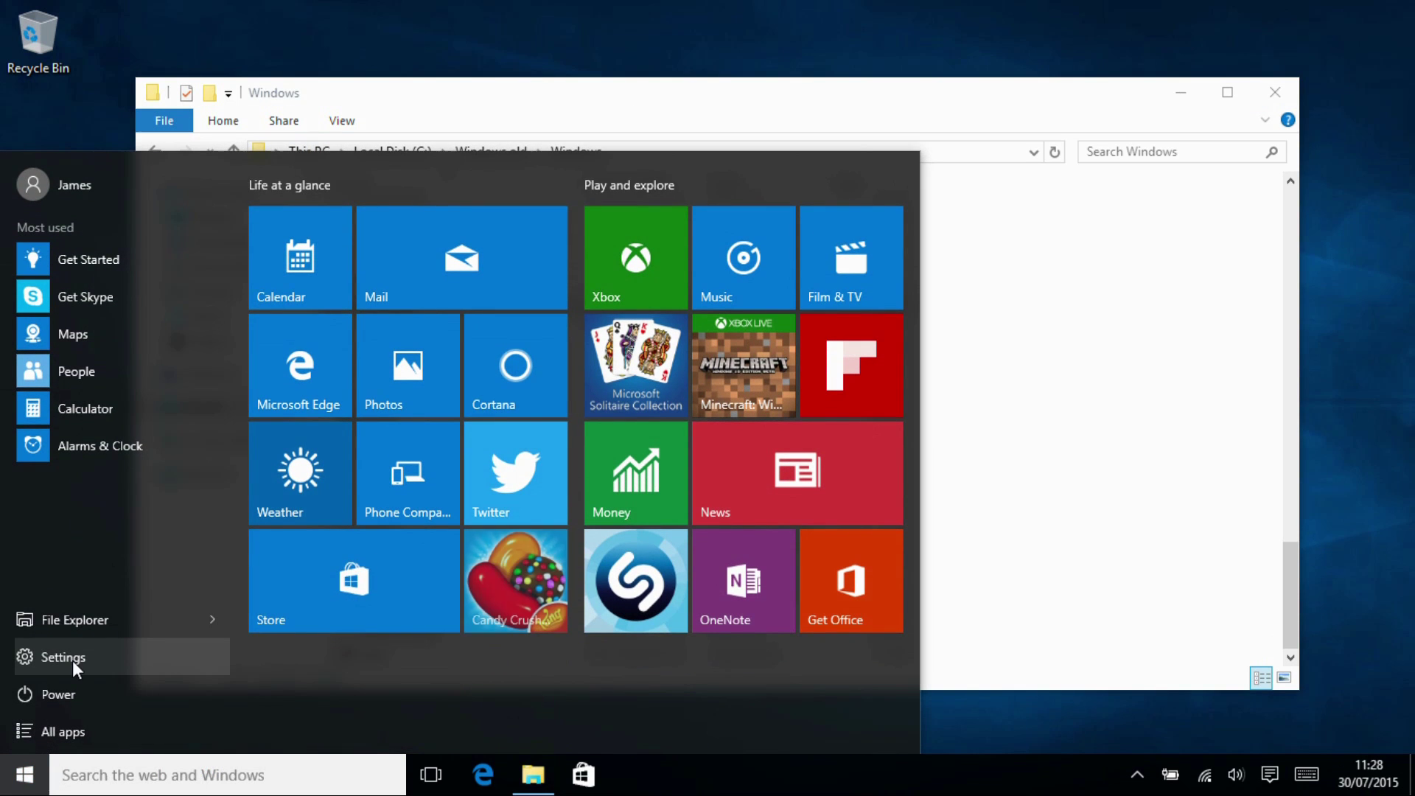
left_click(72, 659)
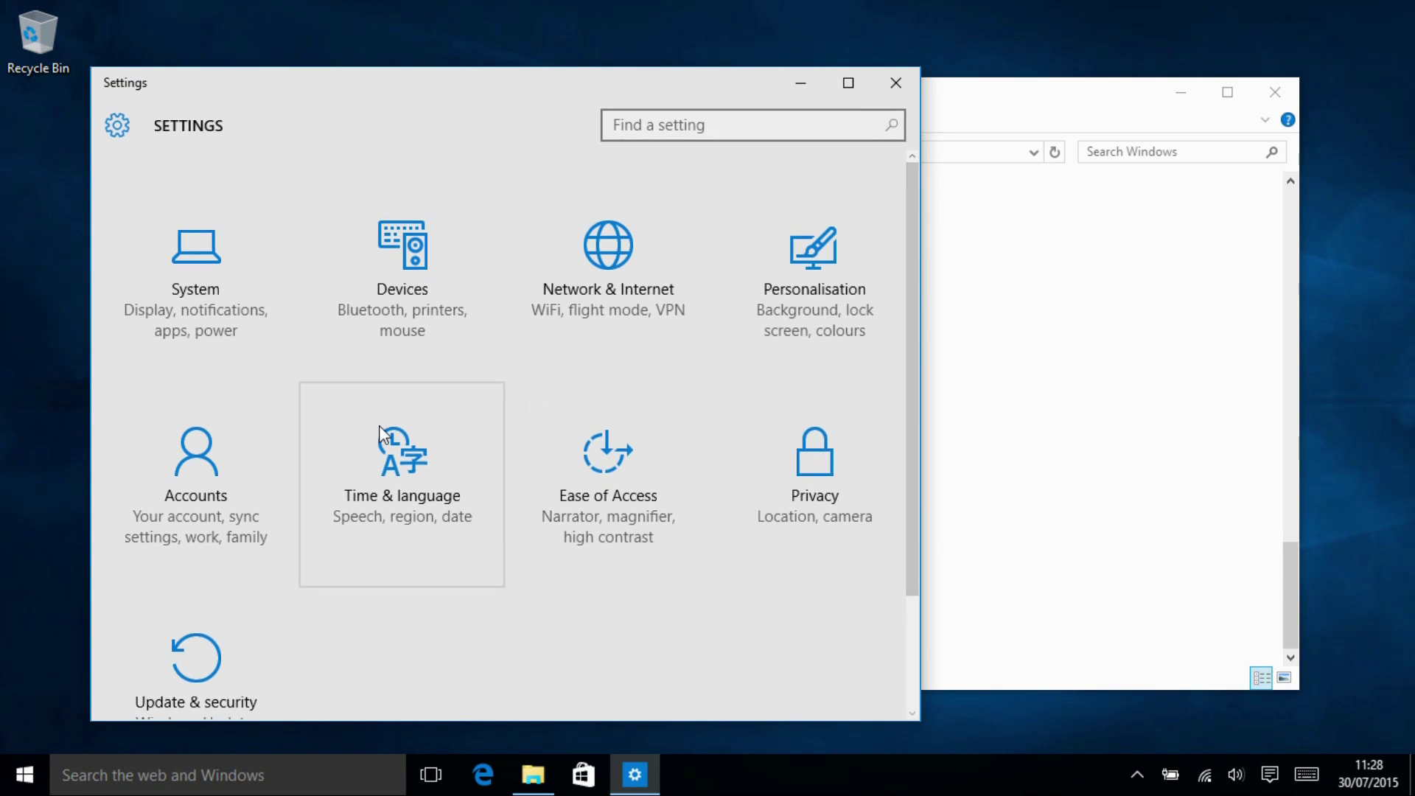
left_click(169, 661)
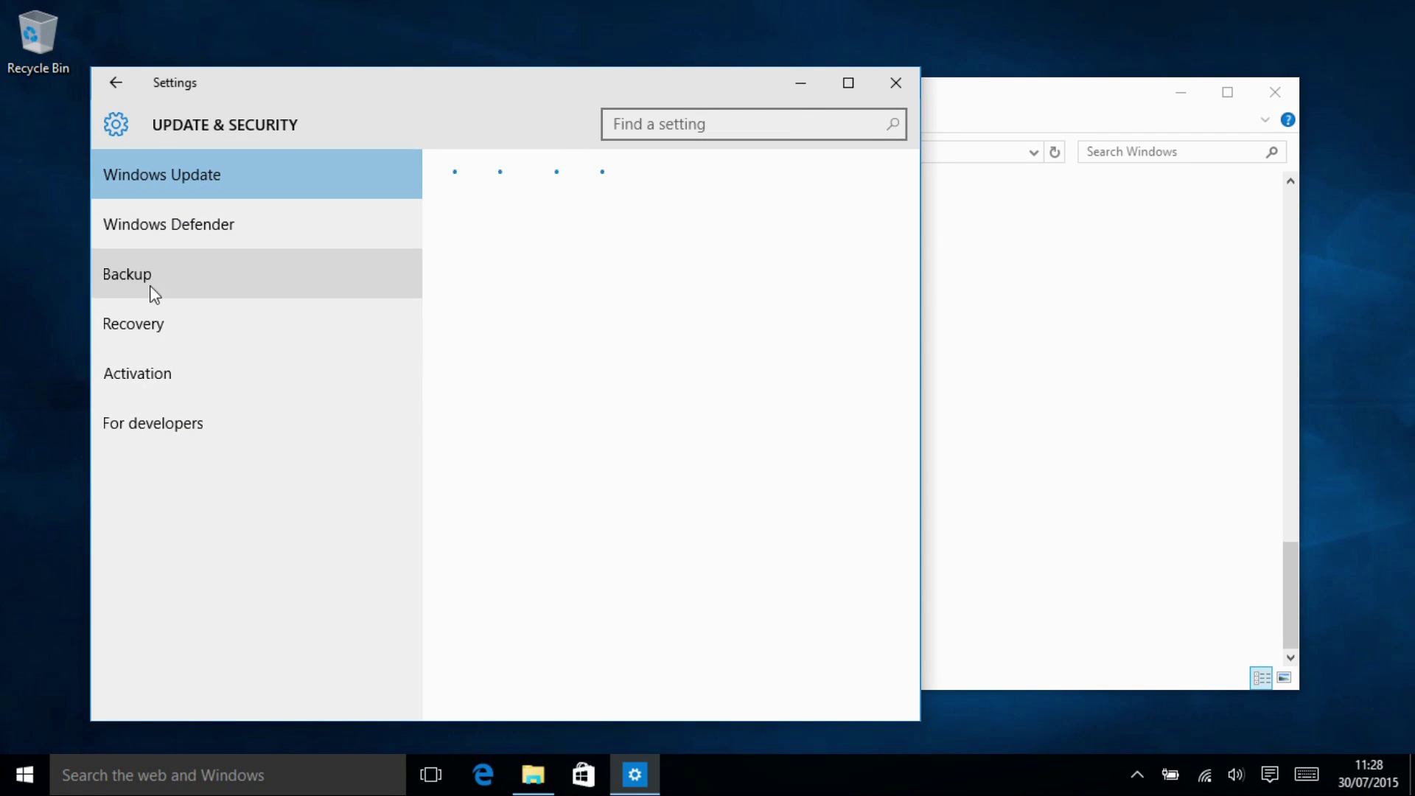
left_click(130, 324)
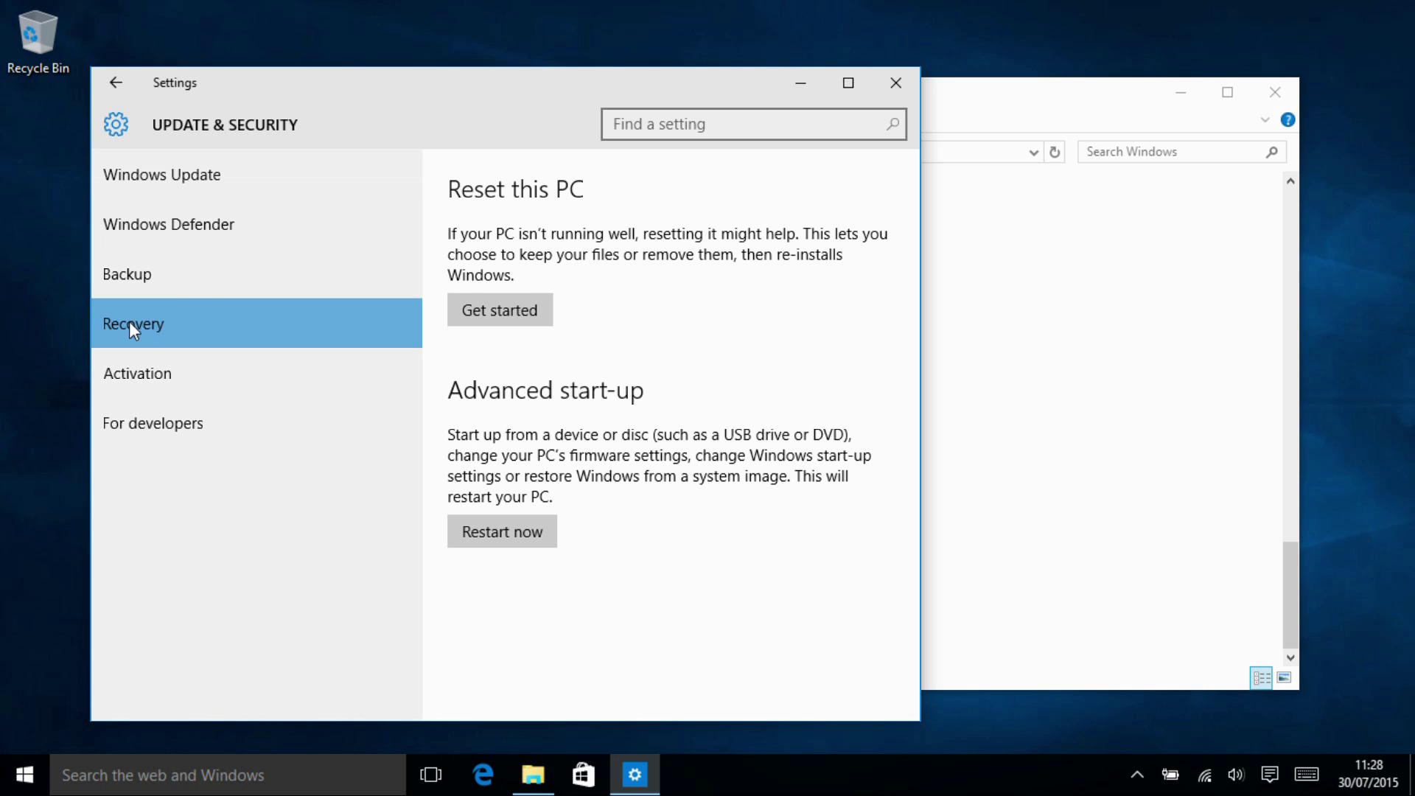
left_click(911, 87)
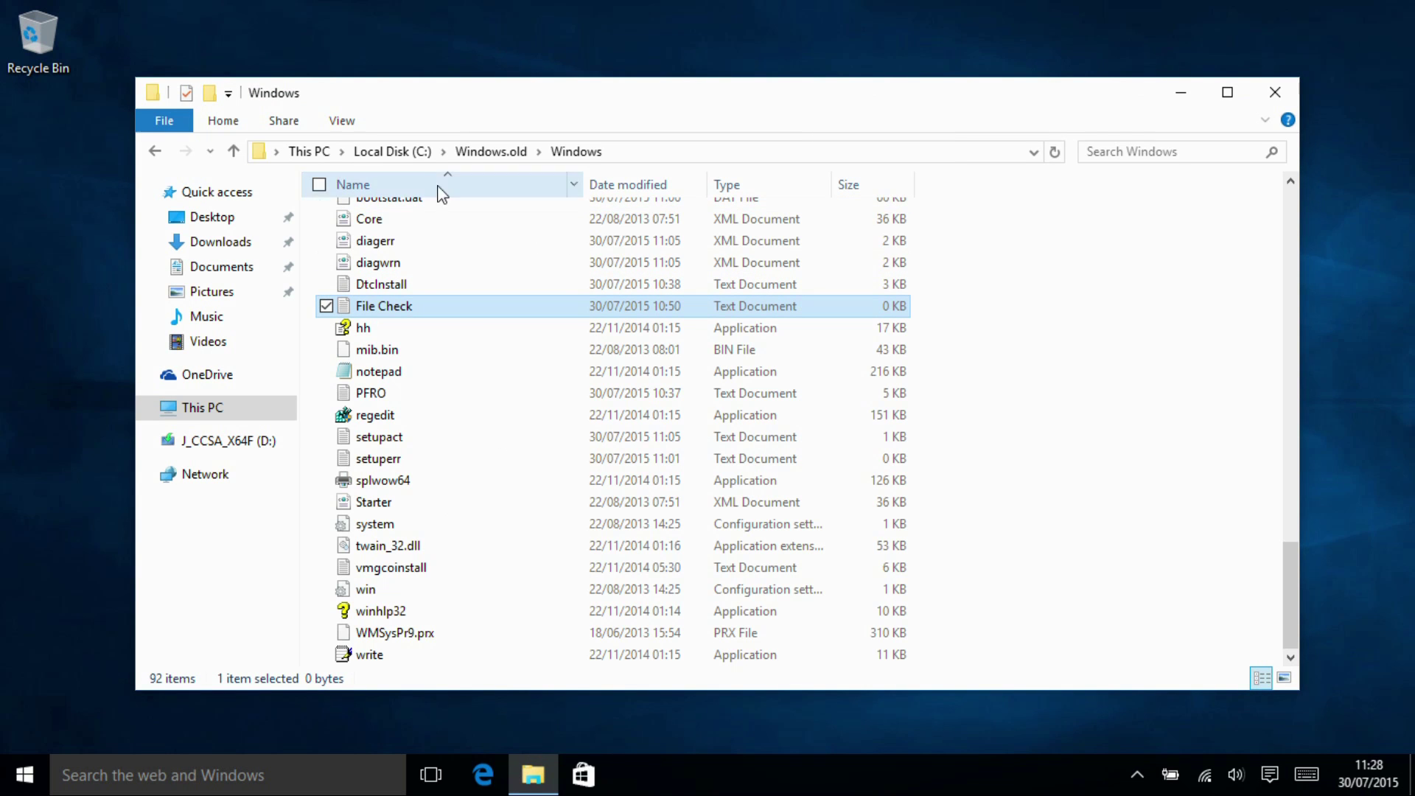
- From the C: root, view Windows.old's Properties showing 2.63 GB in 93,116 files
key("alt+Up")
key("alt+Up")
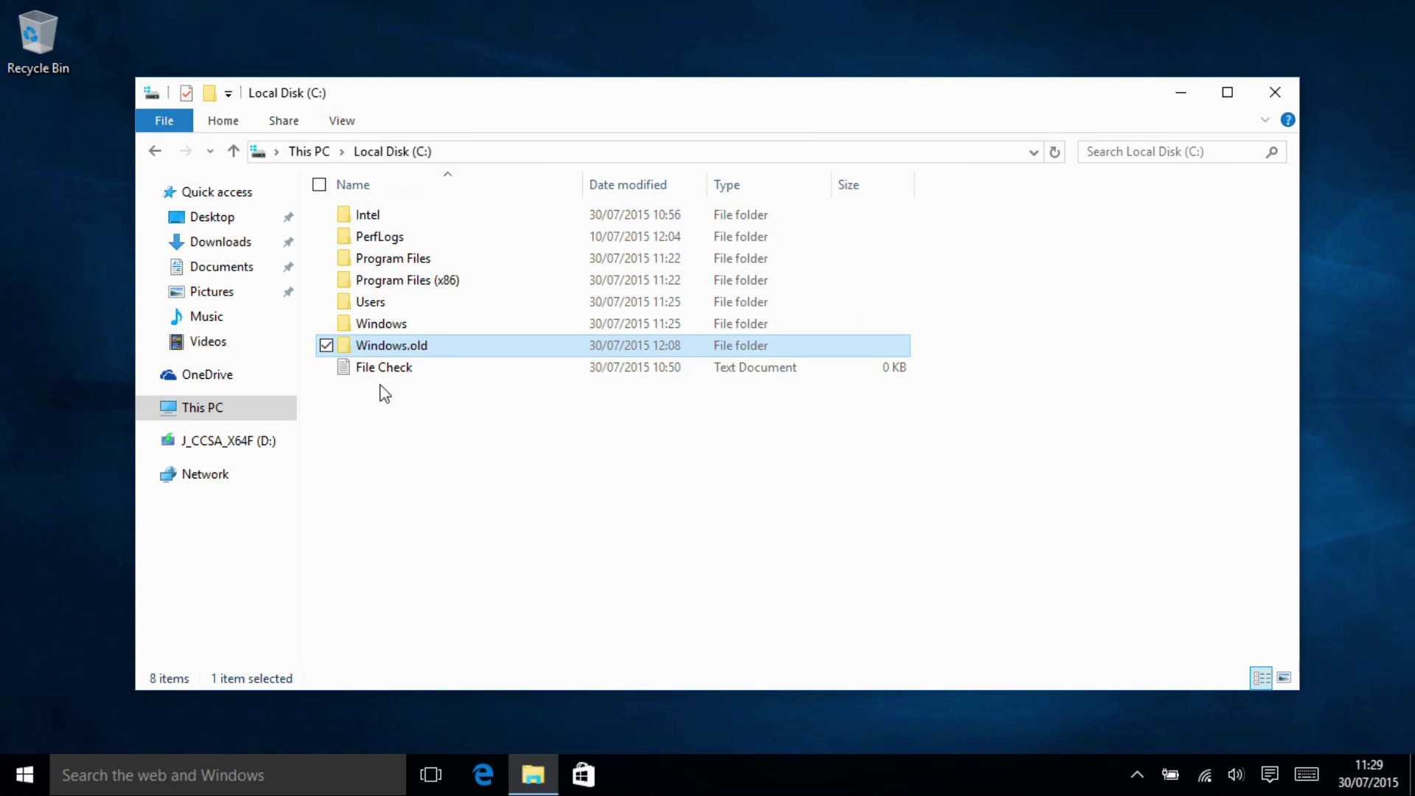
right_click(366, 345)
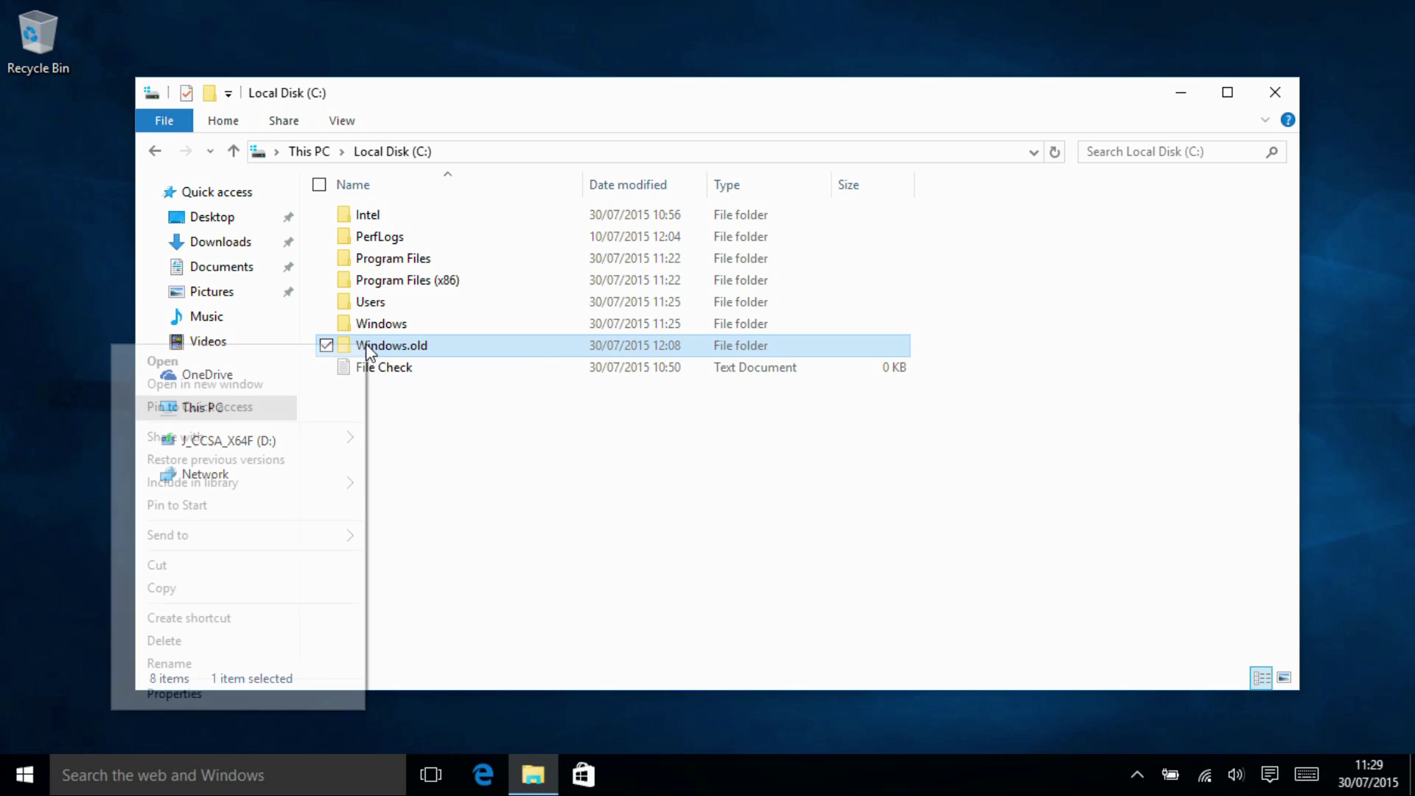
left_click(239, 693)
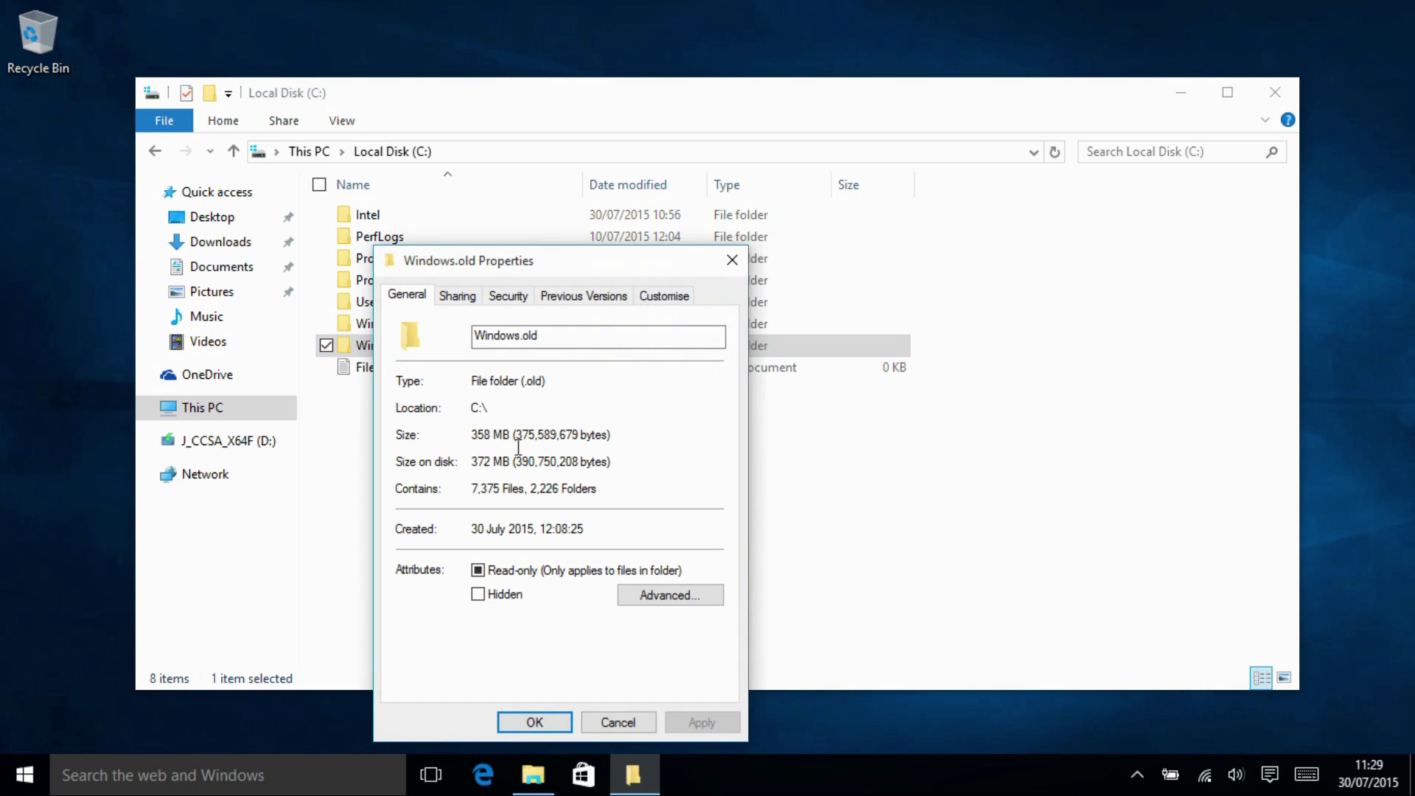
left_click_drag(577, 277, 1183, 247)
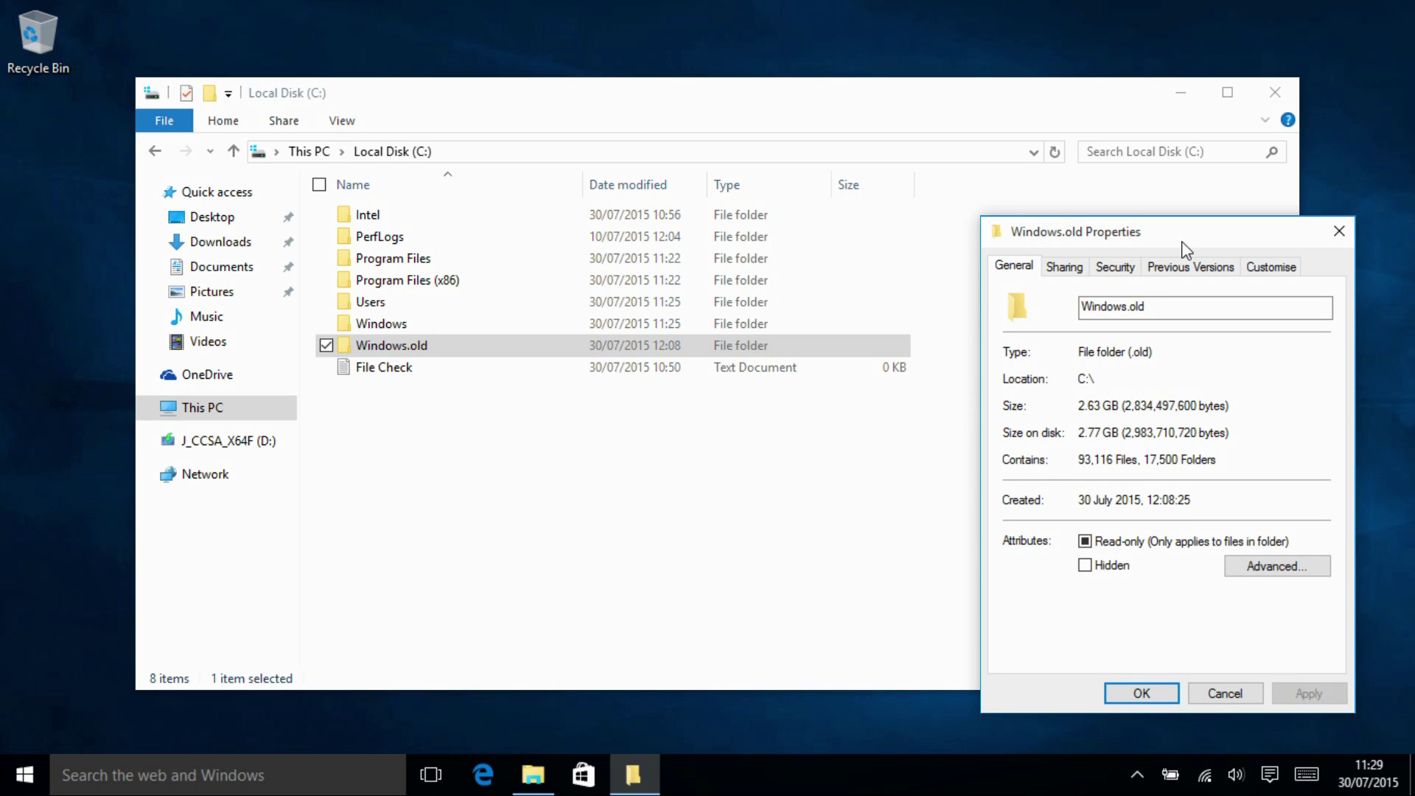
left_click(1340, 231)
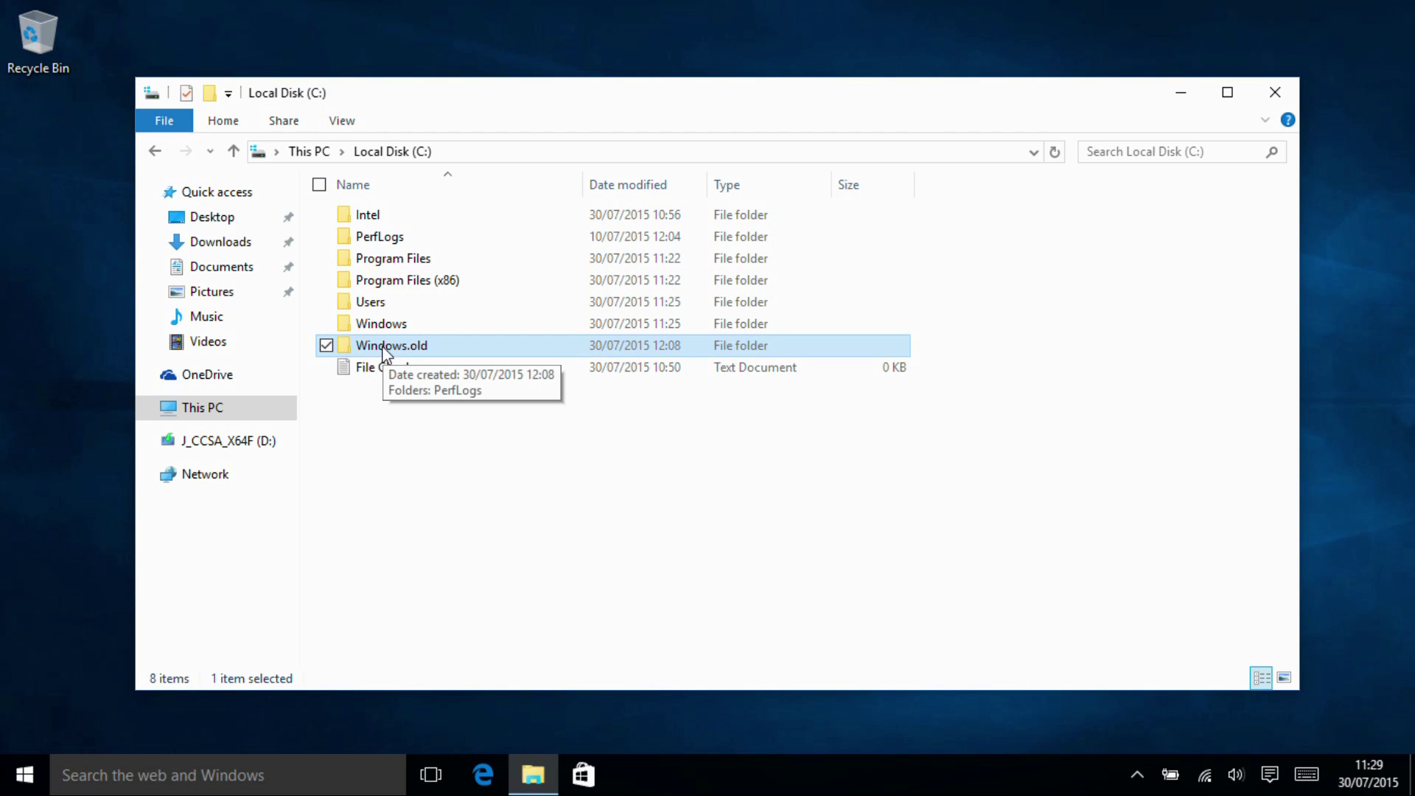
- Delete the Windows.old folder from C:, granting administrator permission and retrying after access is denied
key("shift+Delete")
key("Return")
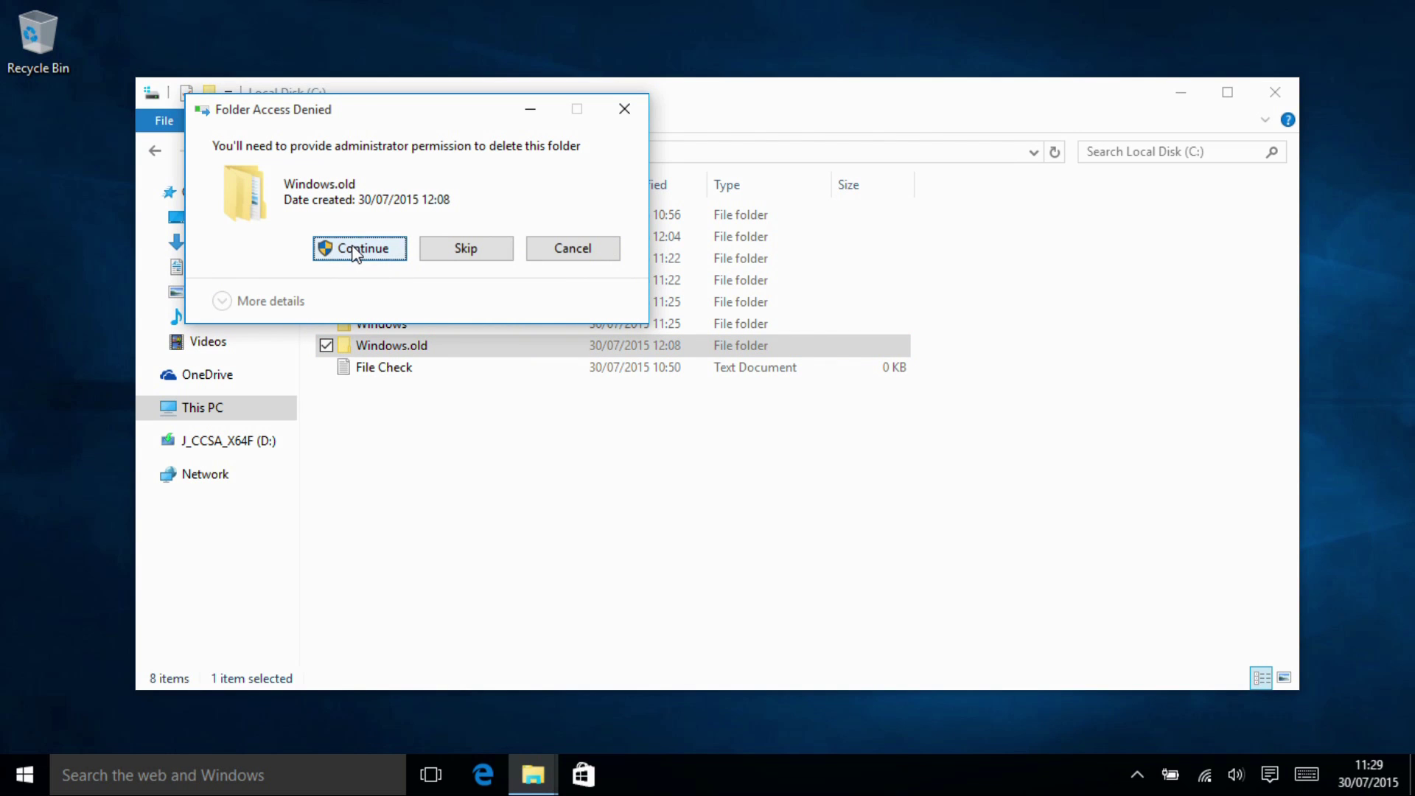
left_click(354, 247)
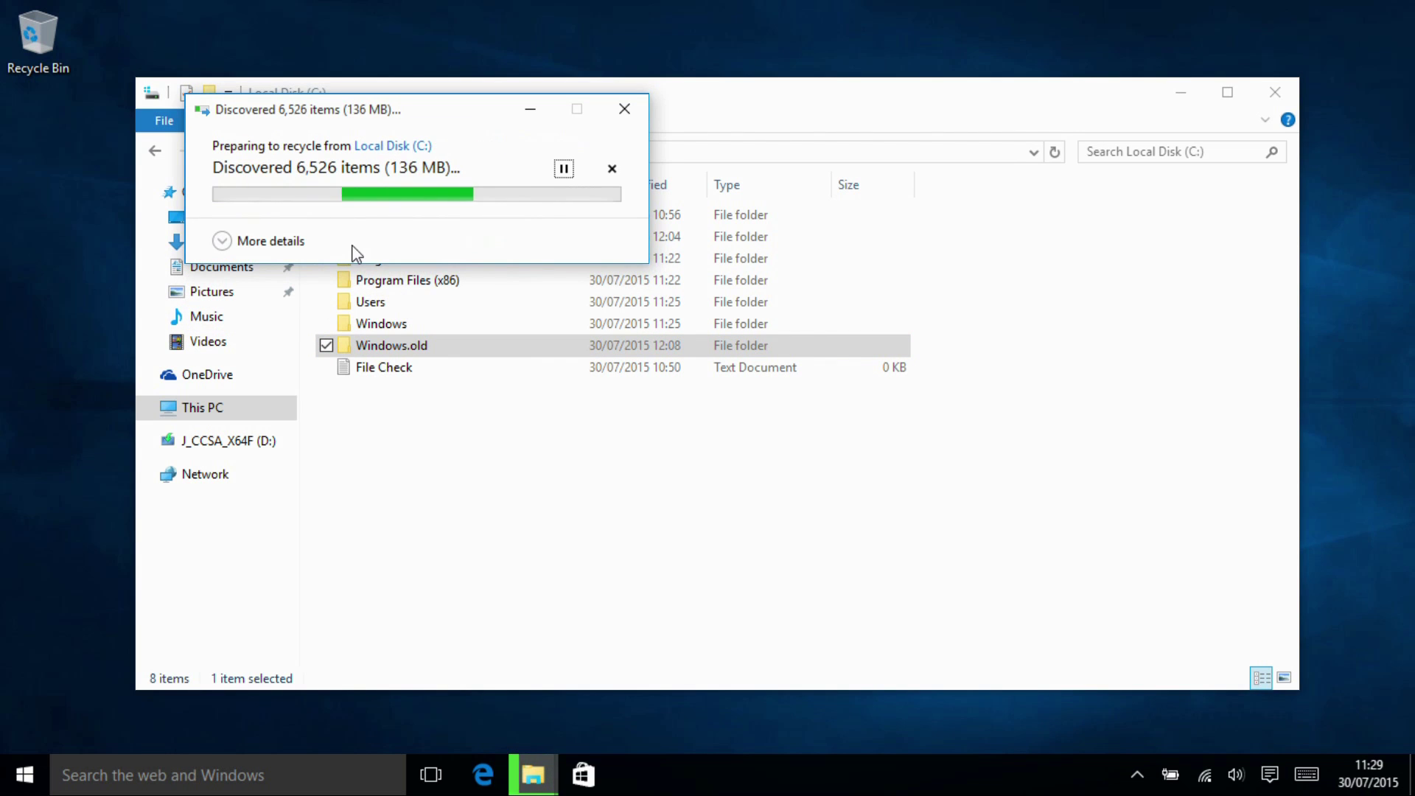
left_click(218, 246)
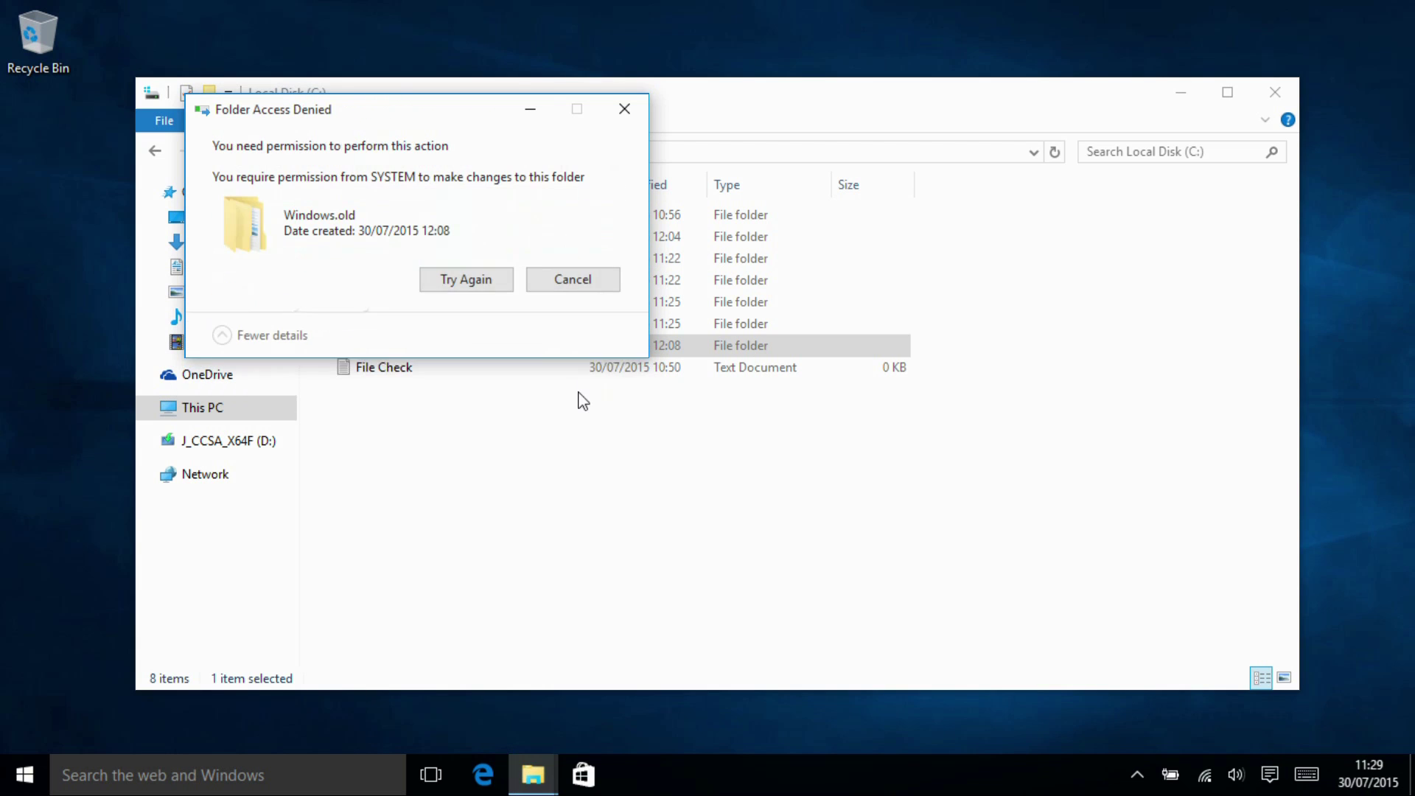
left_click(462, 288)
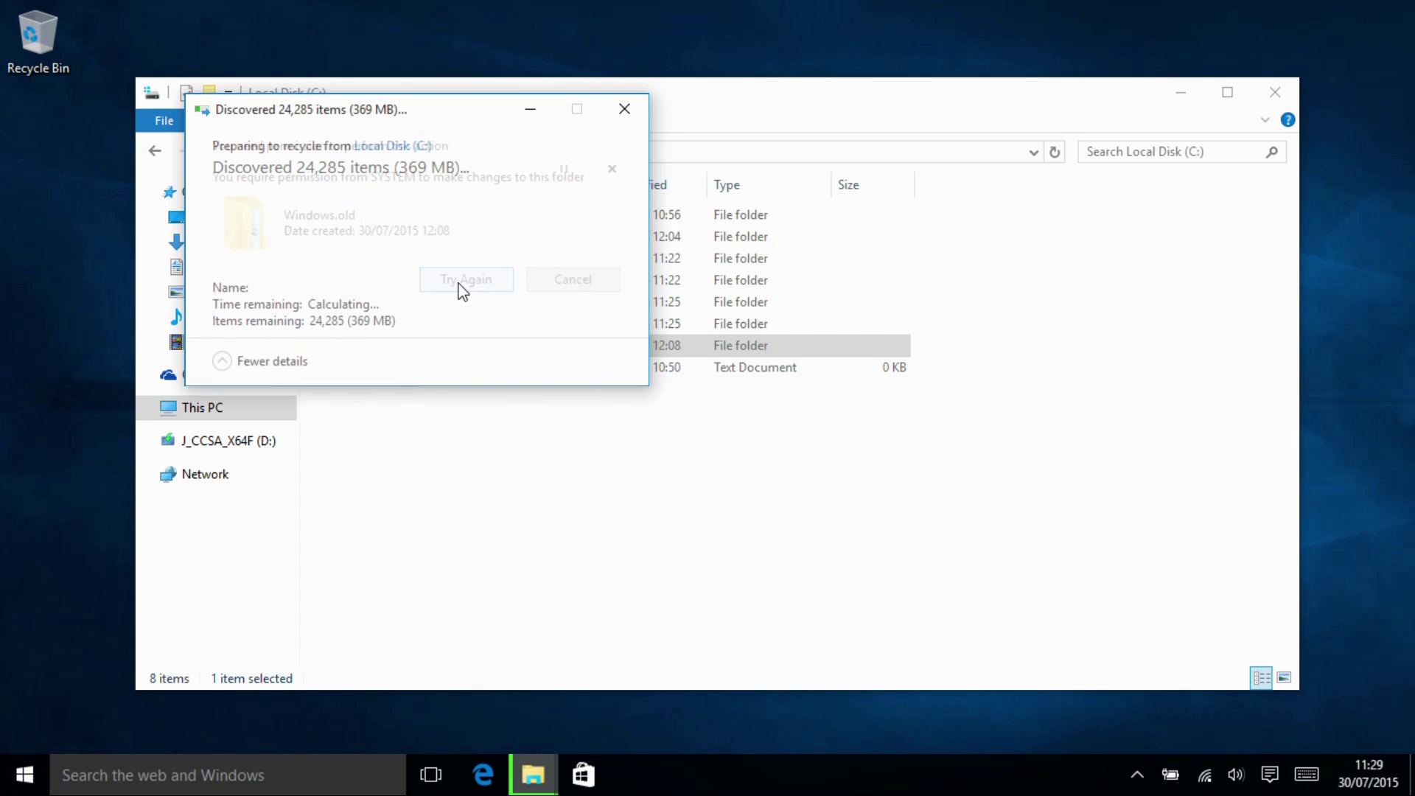